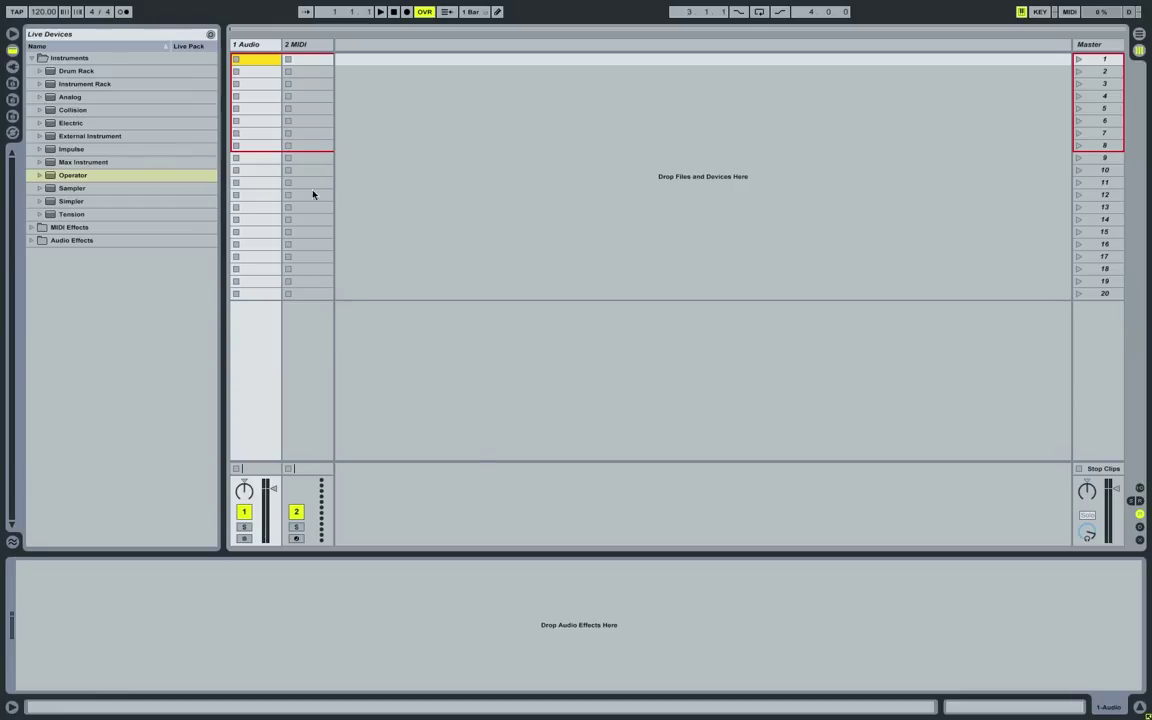
Delete the empty audio track and add a Limiter to the Master track
left_click(263, 45)
key("Delete")
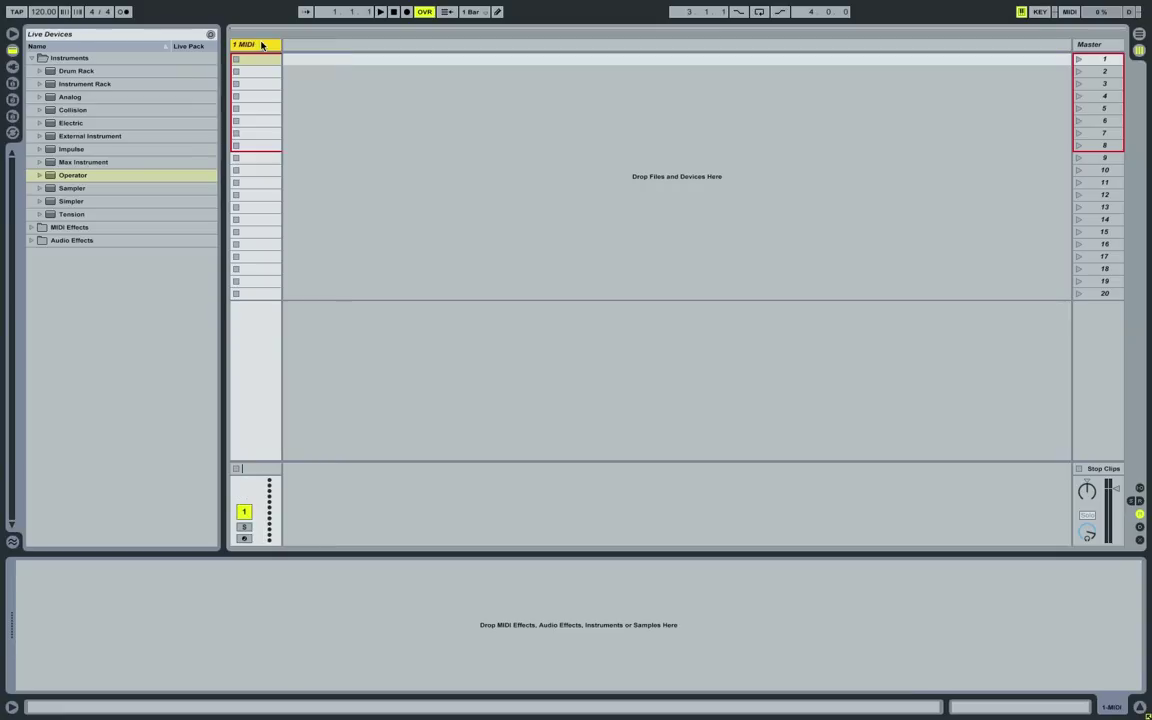
left_click(31, 240)
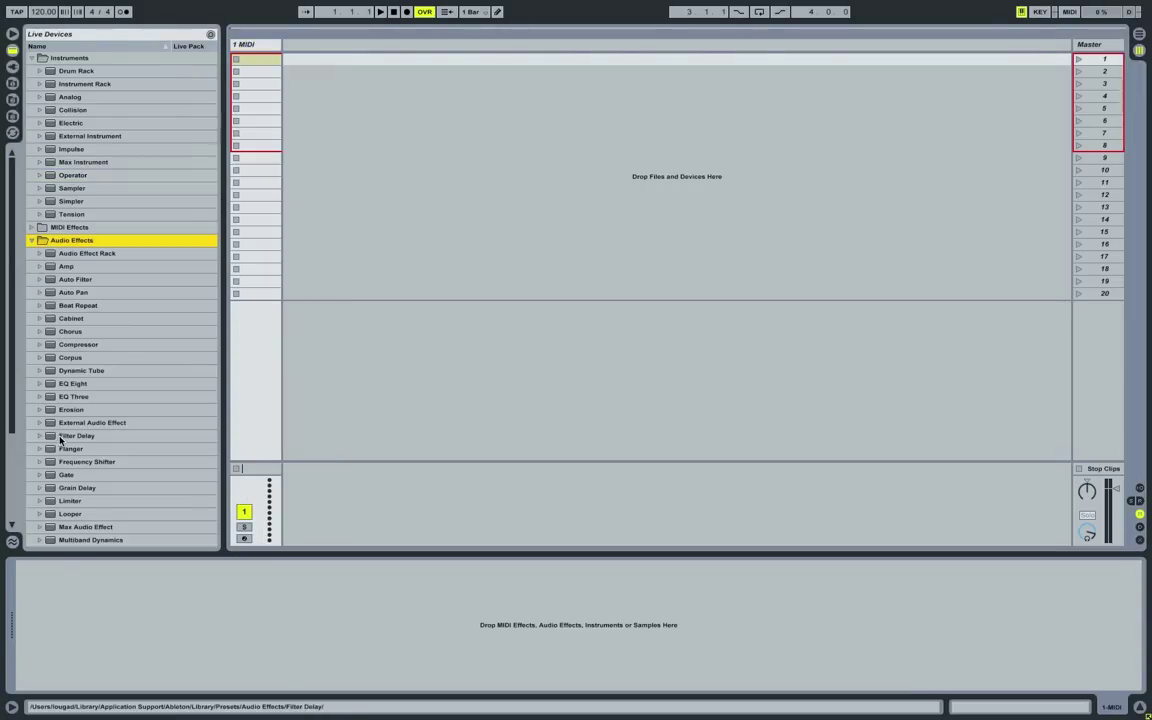
left_click(67, 502)
left_click_drag(67, 502, 1090, 46)
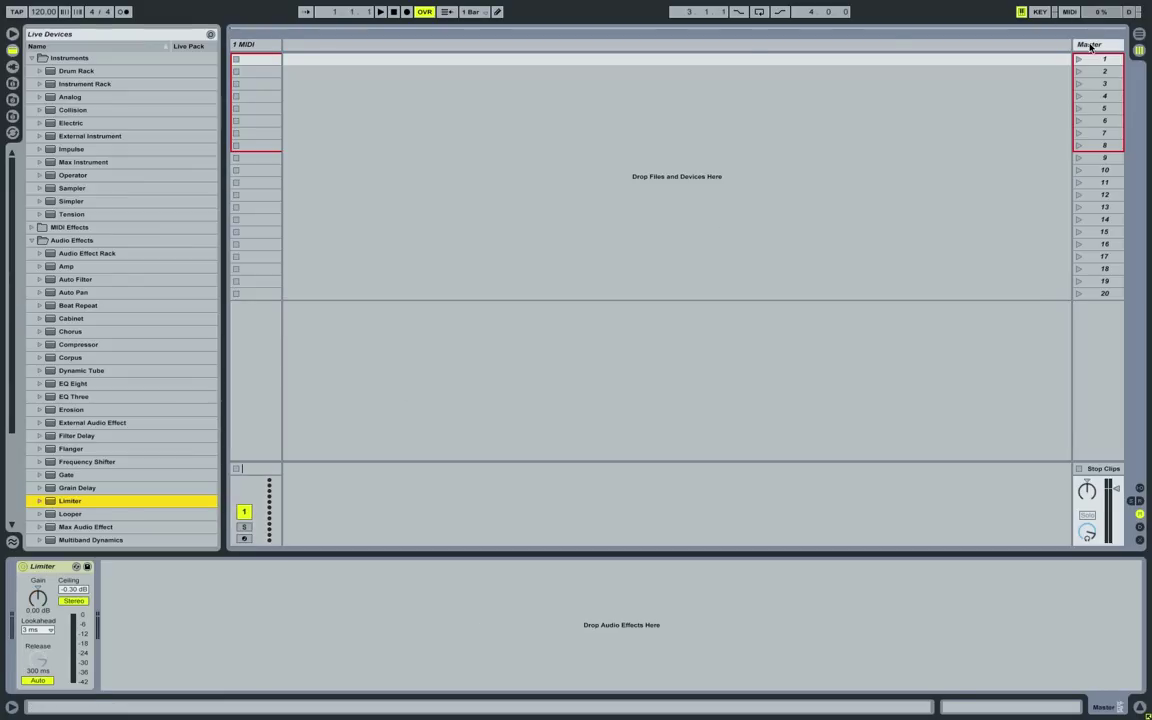
Load Operator onto the MIDI track and turn off its oscillators B, C and D
left_click(234, 45)
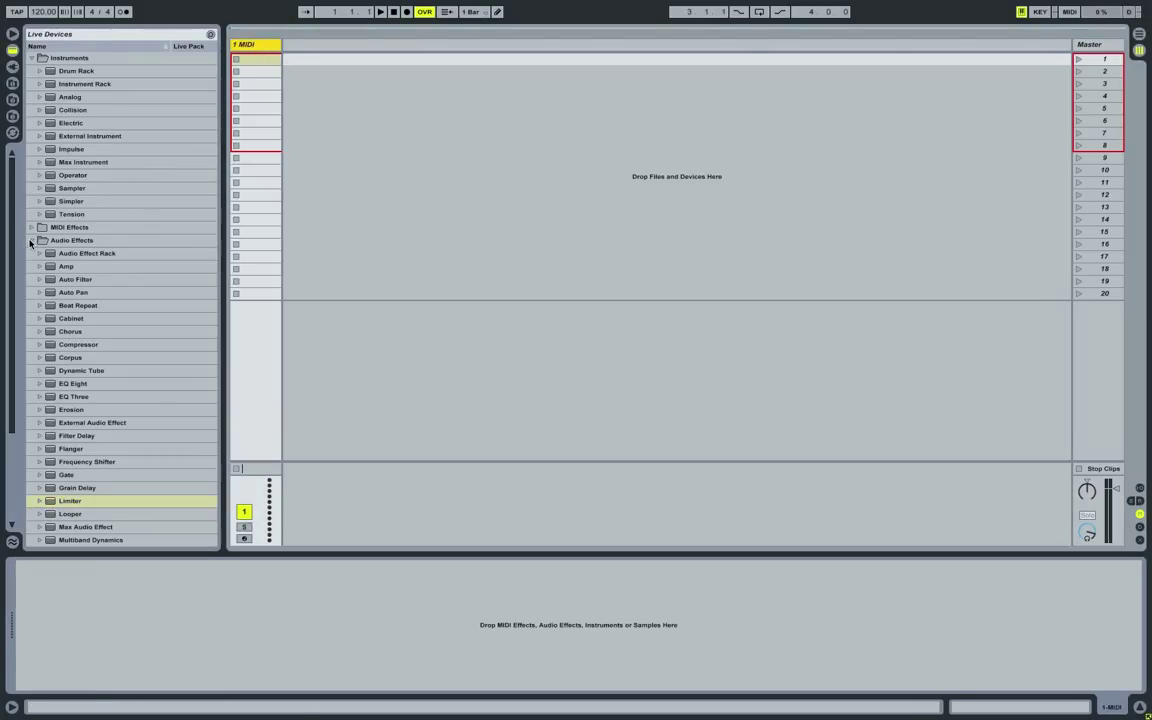
key("Left")
key("Left")
left_click(83, 175)
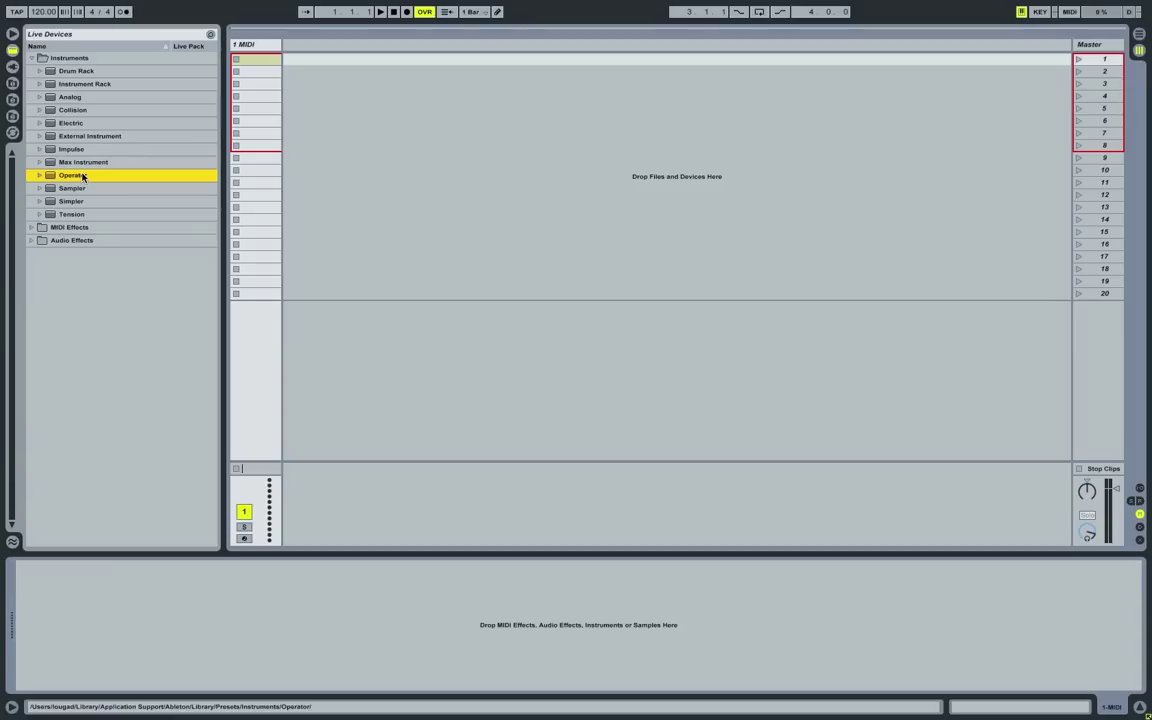
double_click(83, 176)
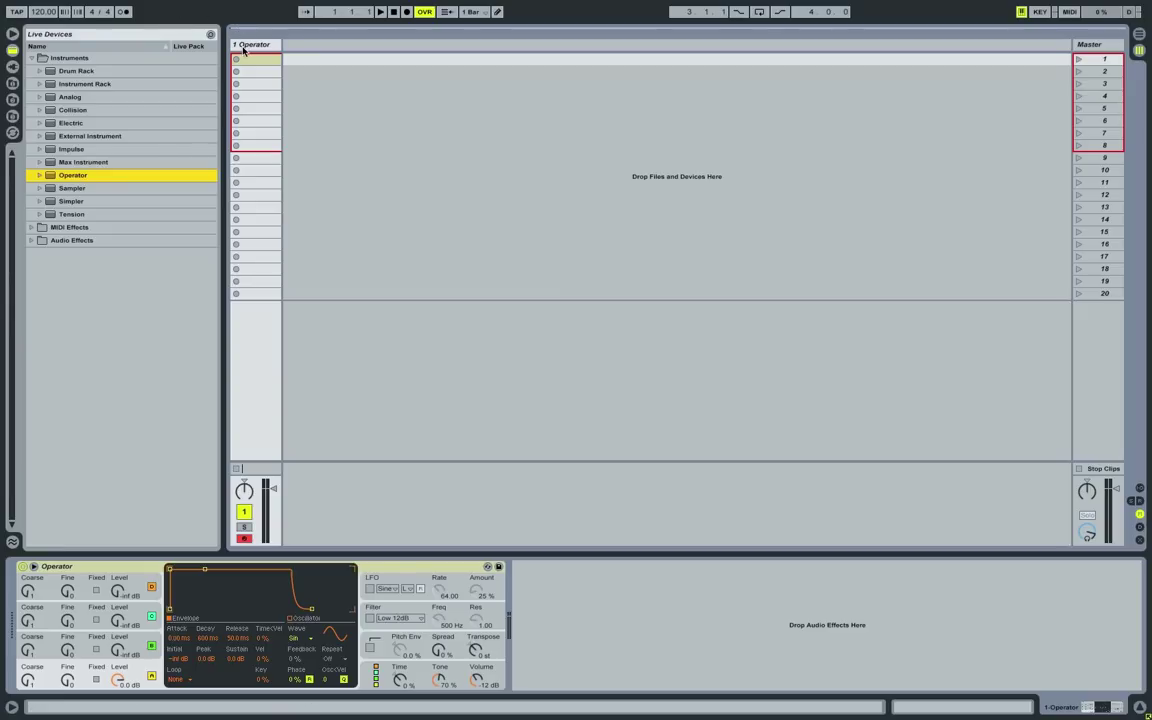
left_click(153, 617)
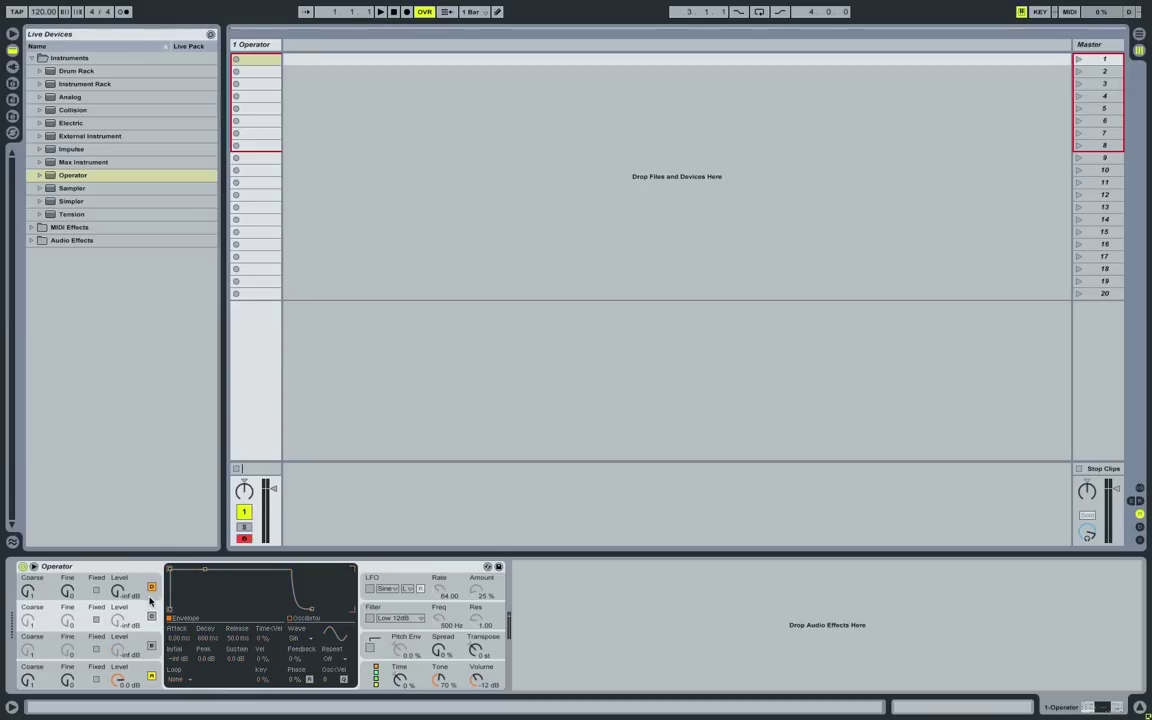
left_click(151, 589)
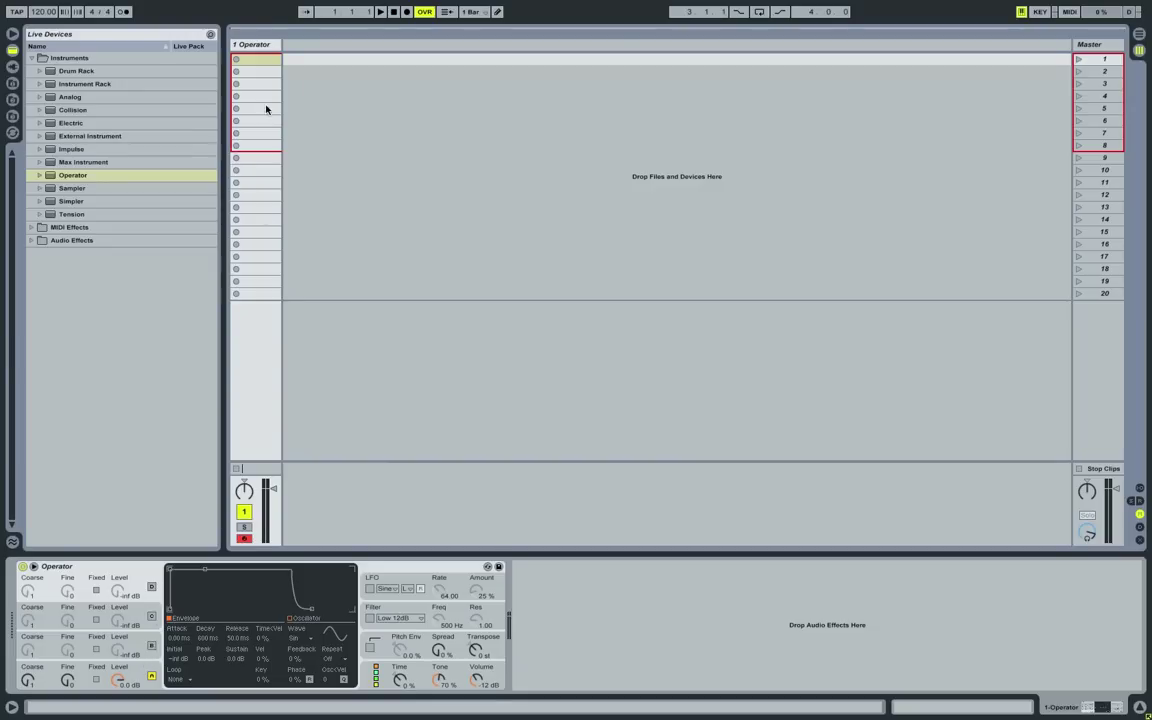
Create a MIDI clip in the Operator track's first slot and add a sixteenth-note C1 at its start
double_click(250, 61)
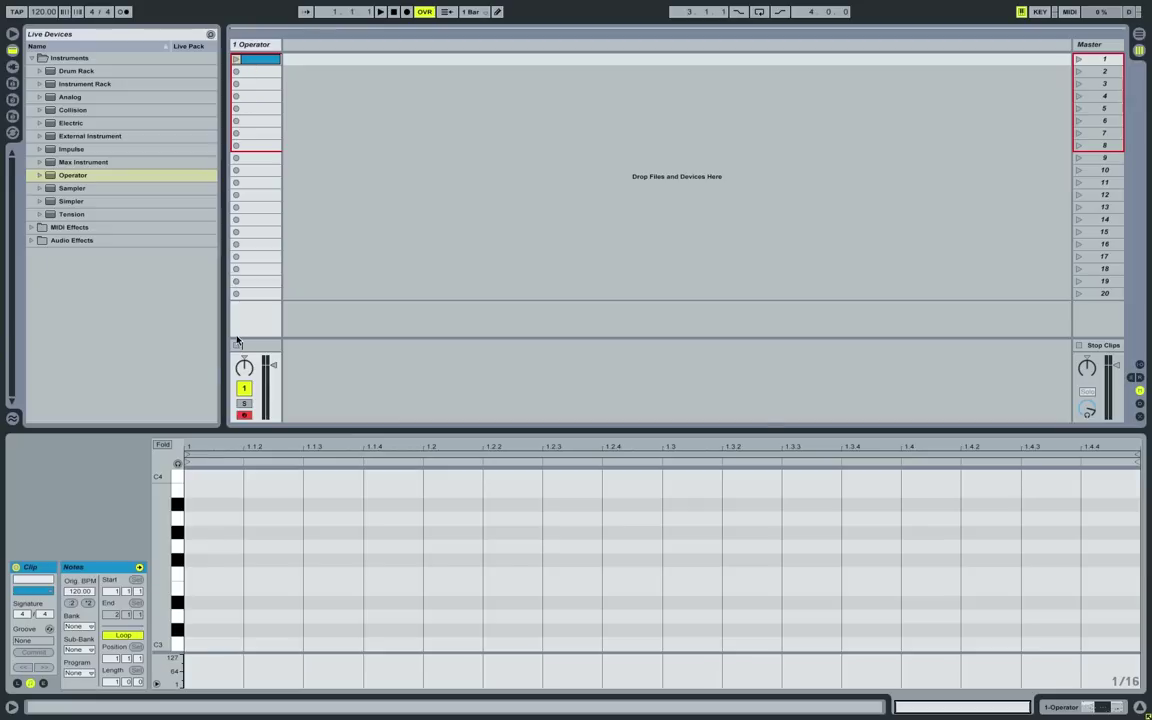
scroll(192, 590, "down", 10)
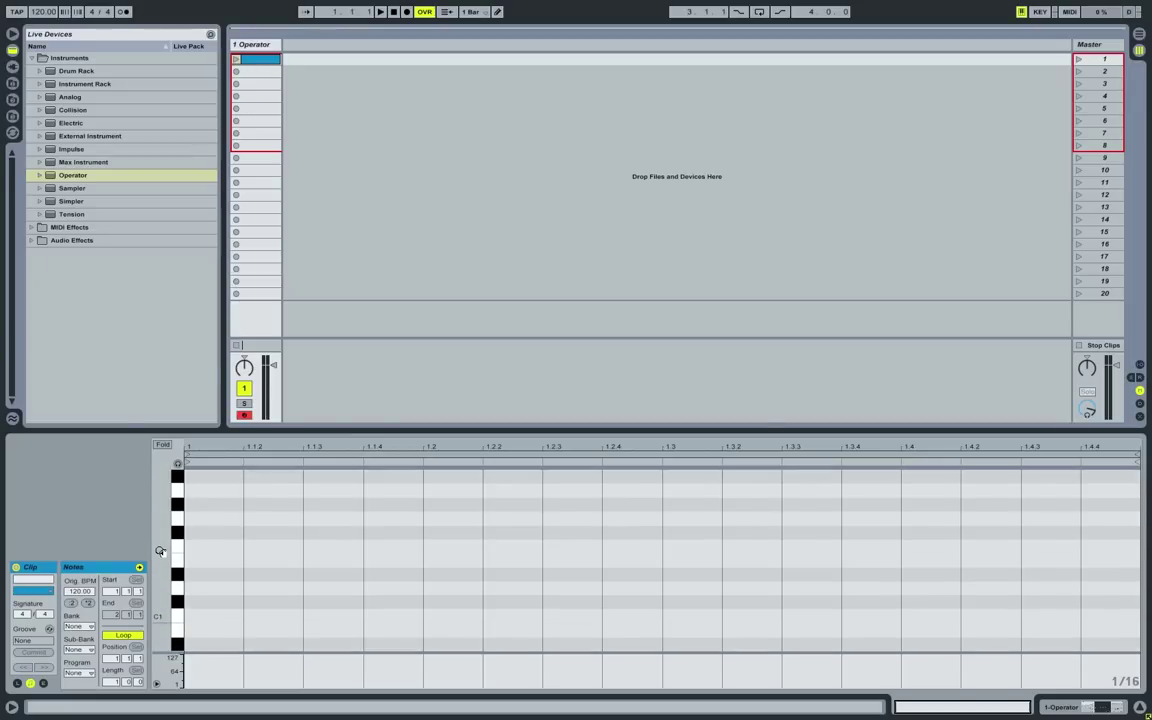
double_click(200, 617)
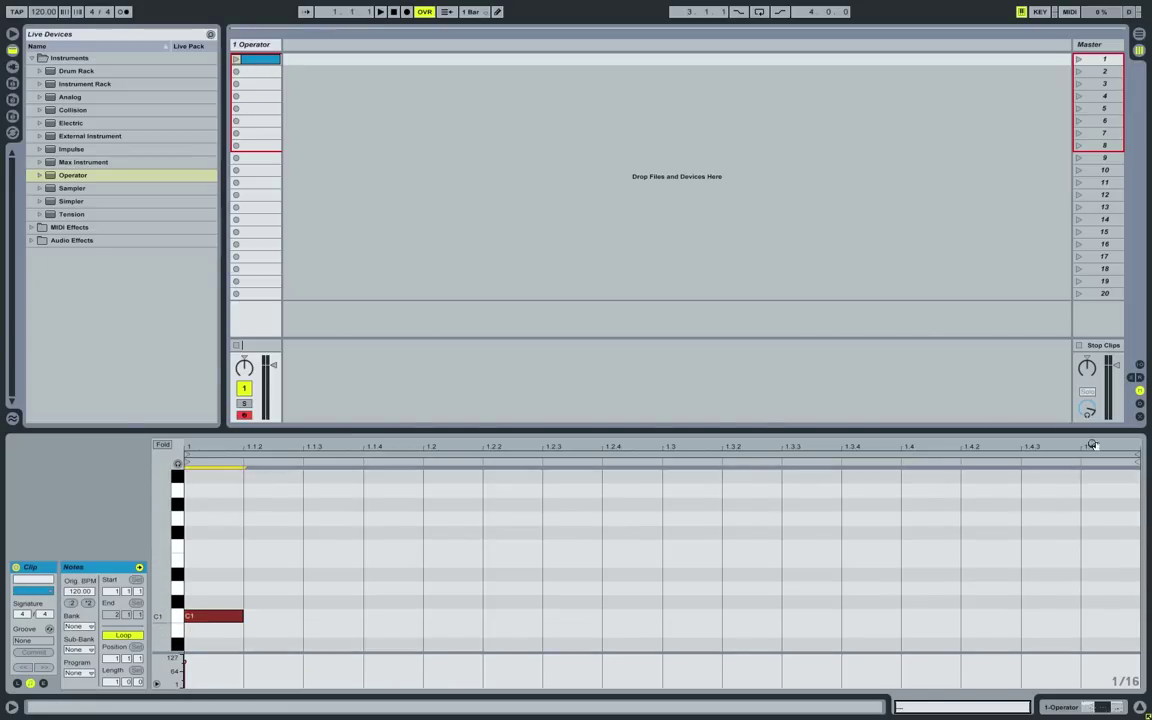
Shorten the clip's loop to one beat, ending at 1.2, and launch the clip
key("ctrl+a")
left_click_drag(1137, 455, 423, 455)
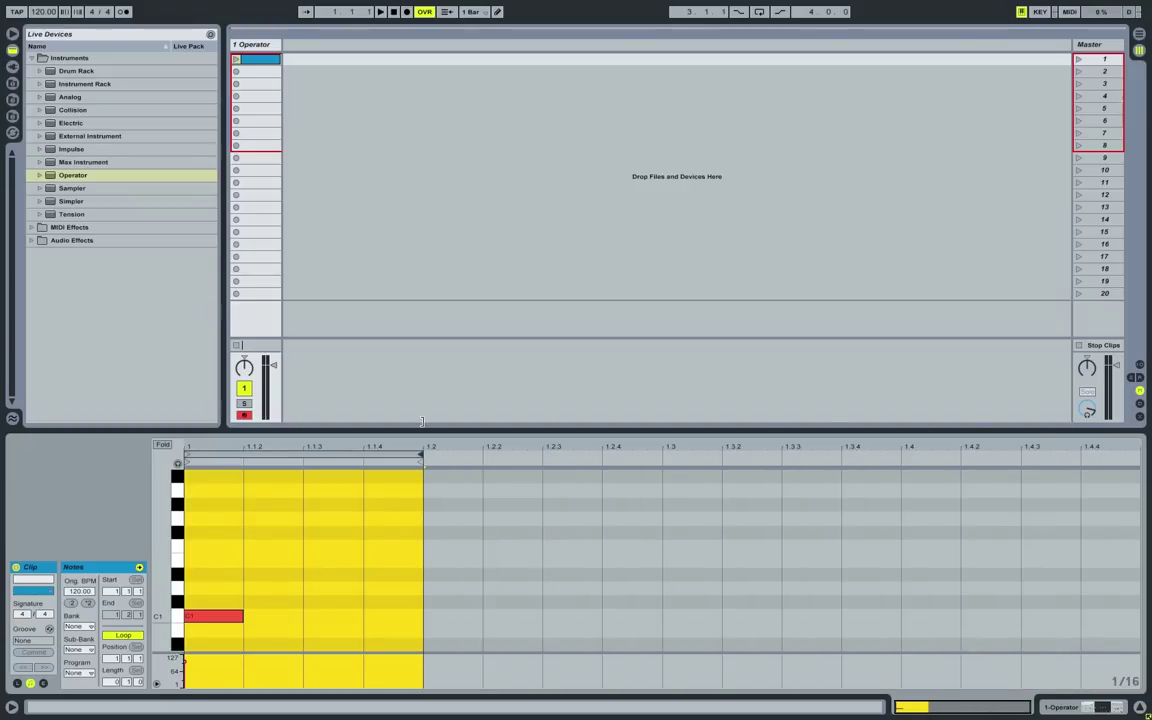
left_click(236, 60)
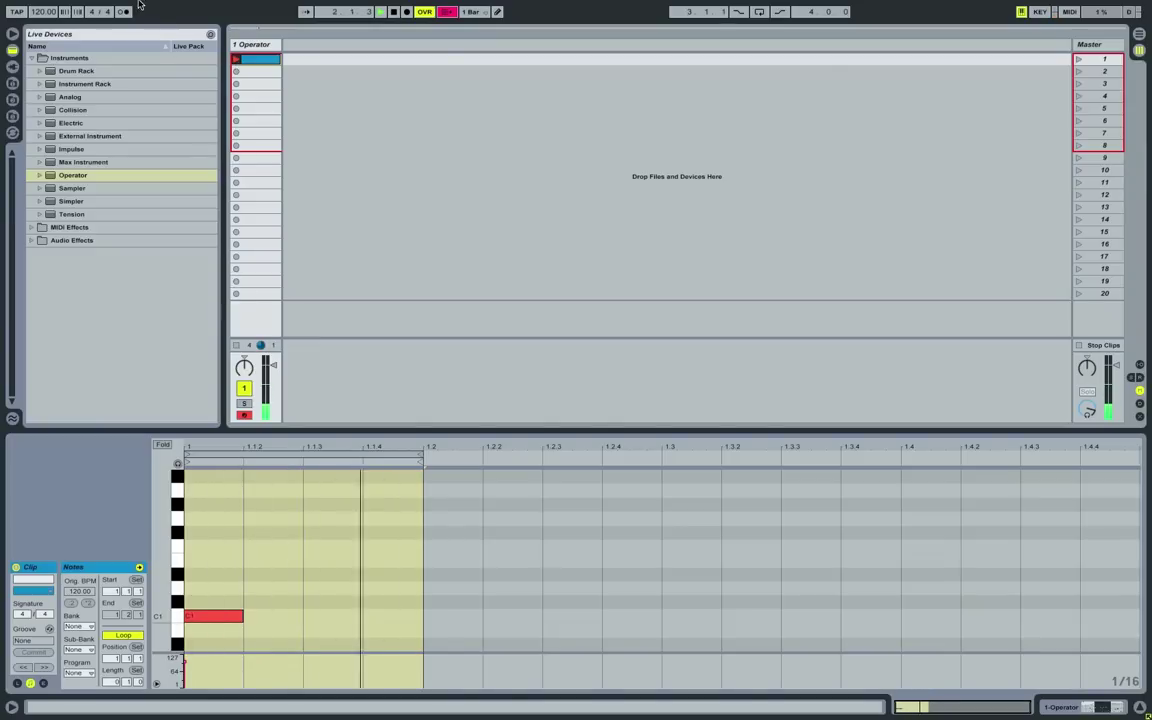
Set oscillator A's envelope to sustain -inf dB and decay about 206 ms, and raise Operator's volume to -3.2 dB
left_click(252, 44)
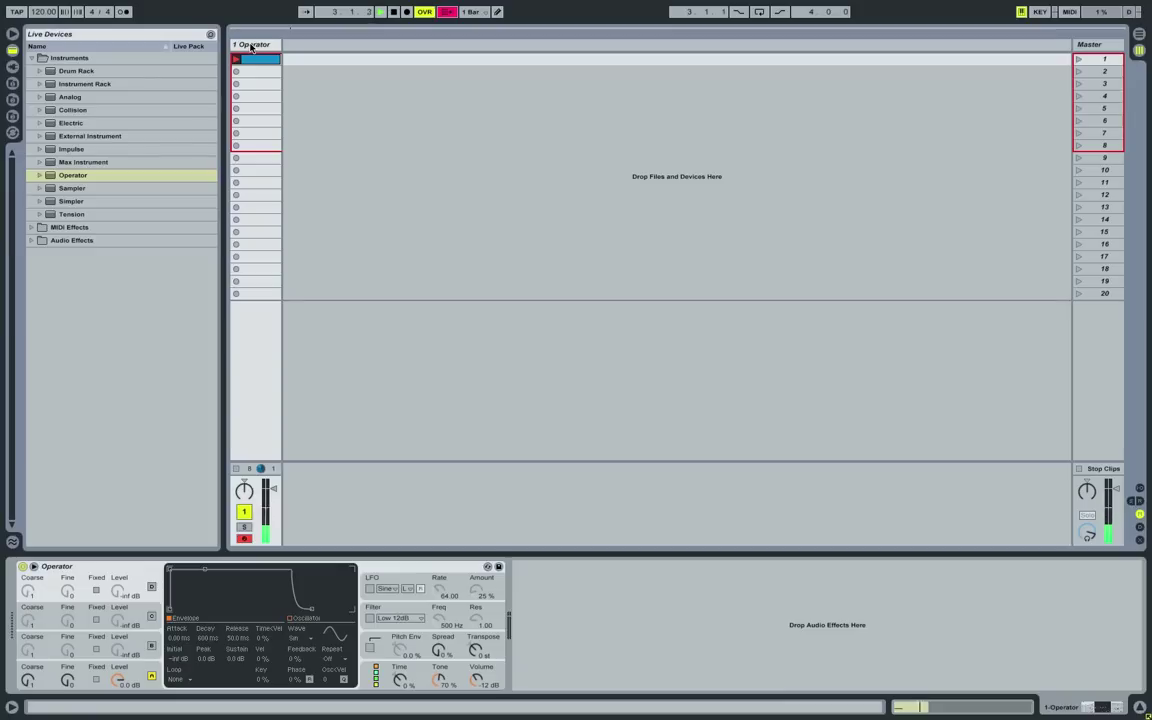
left_click(151, 667)
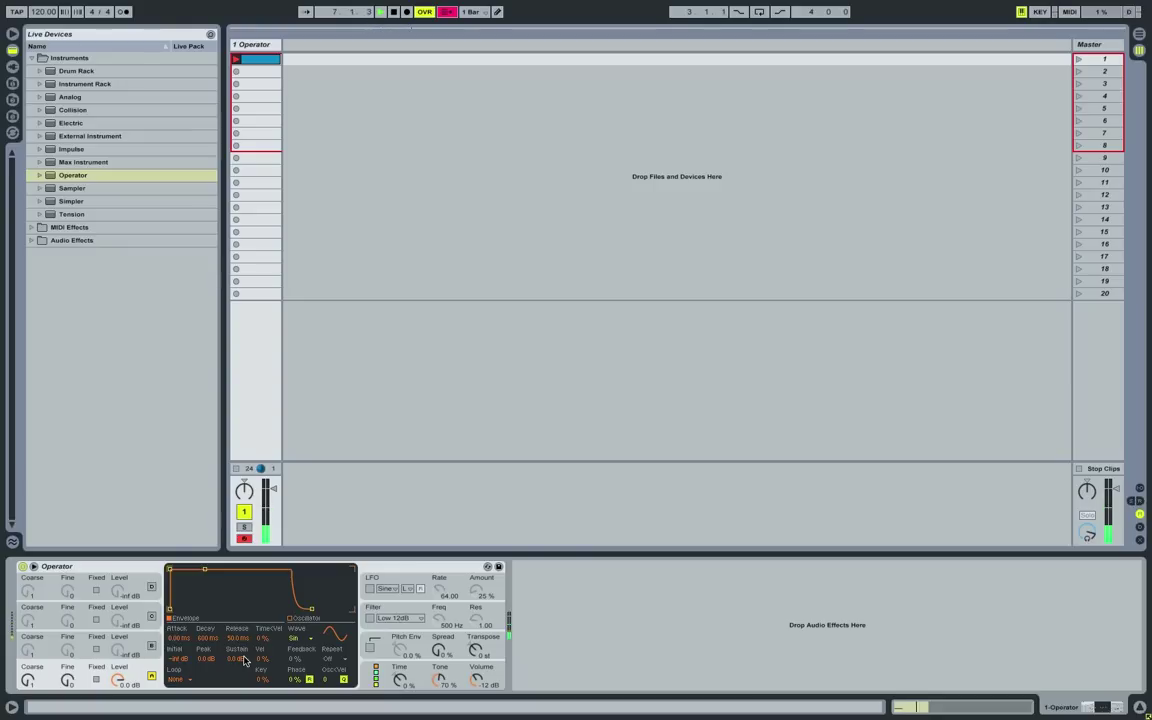
mouse_move(243, 660)
left_mouse_down()
mouse_move(243, 695)
mouse_move(229, 655)
left_mouse_up()
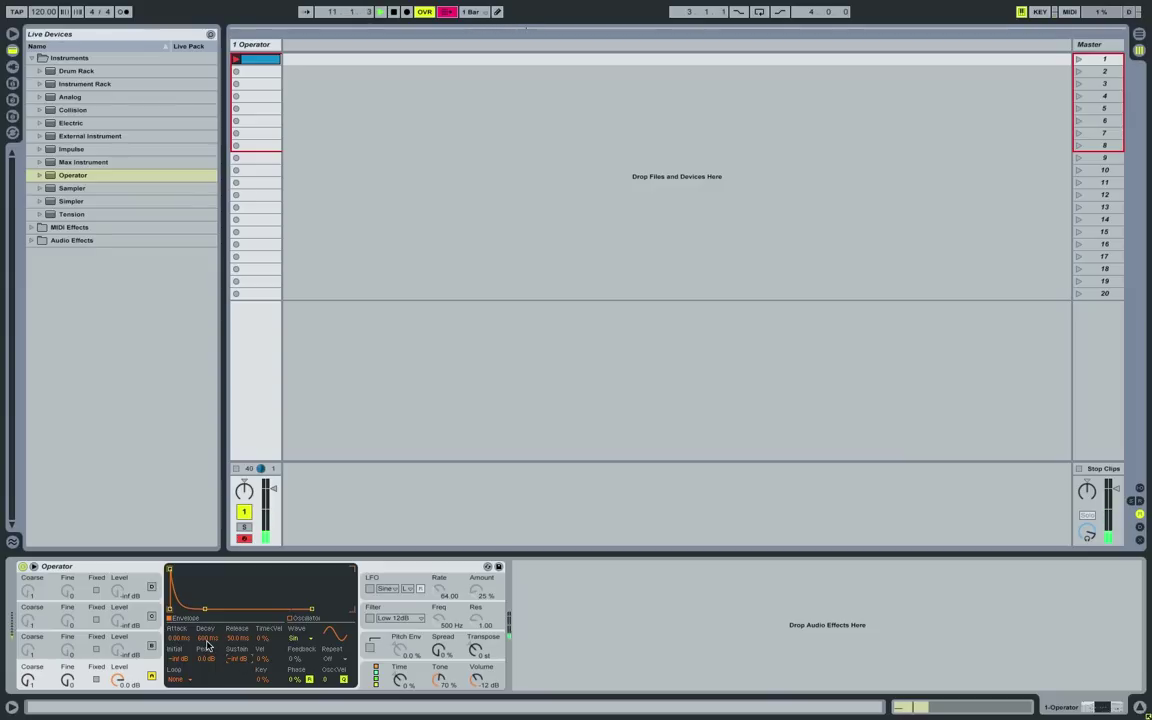
left_click_drag(207, 646, 207, 666)
left_click_drag(207, 638, 207, 648)
left_click_drag(476, 679, 476, 669)
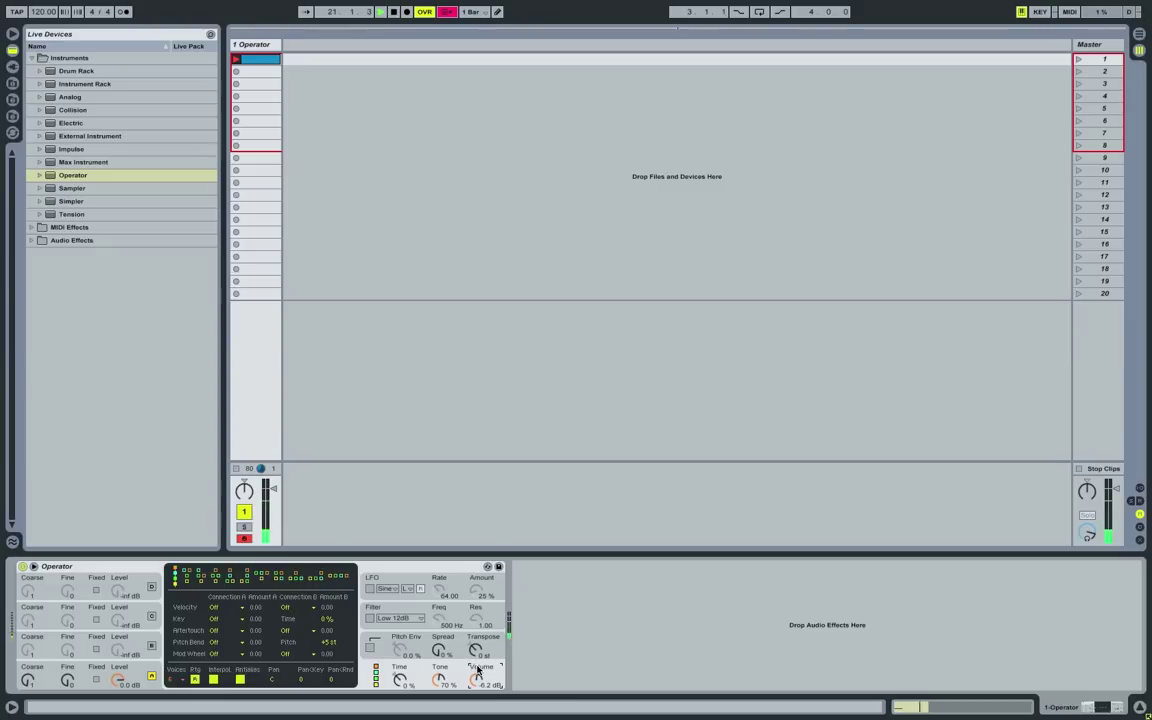
left_click_drag(478, 671, 478, 662)
Enable Operator's pitch envelope at 100 % and reshape its start with an initial level of -48 st and a 2.79 ms attack
left_click(368, 661)
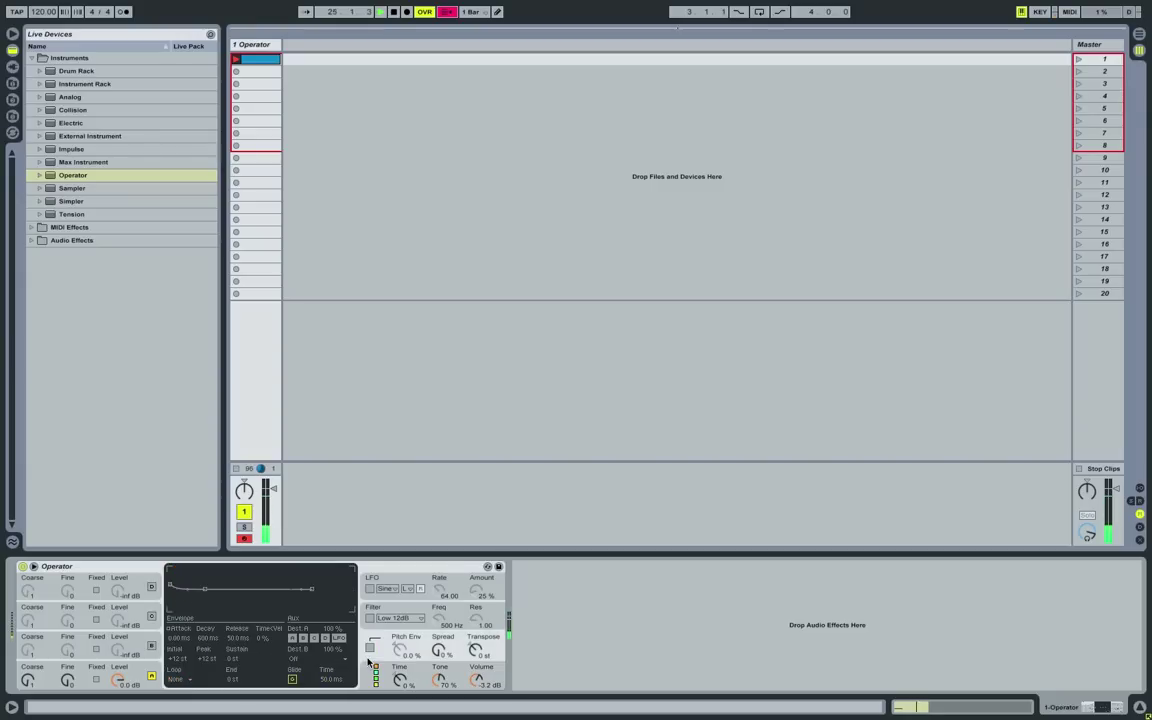
left_click(370, 648)
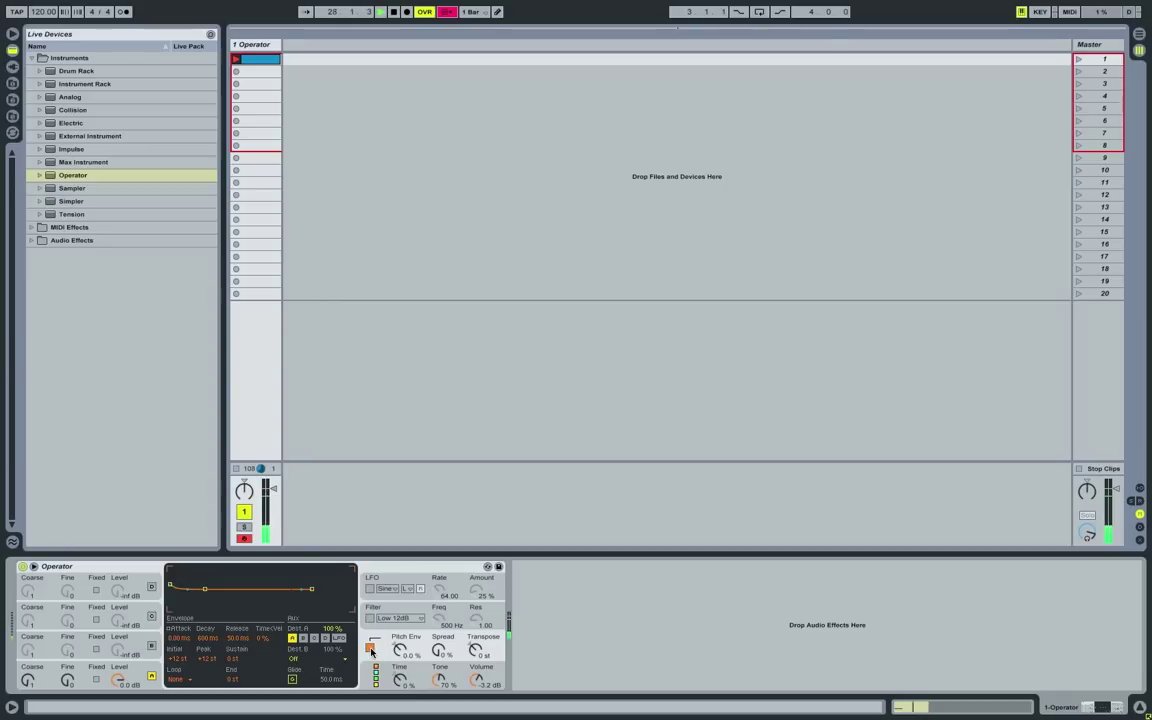
left_click_drag(400, 653, 400, 600)
mouse_move(171, 585)
left_mouse_down()
mouse_move(186, 577)
mouse_move(171, 608)
mouse_move(186, 574)
left_mouse_up()
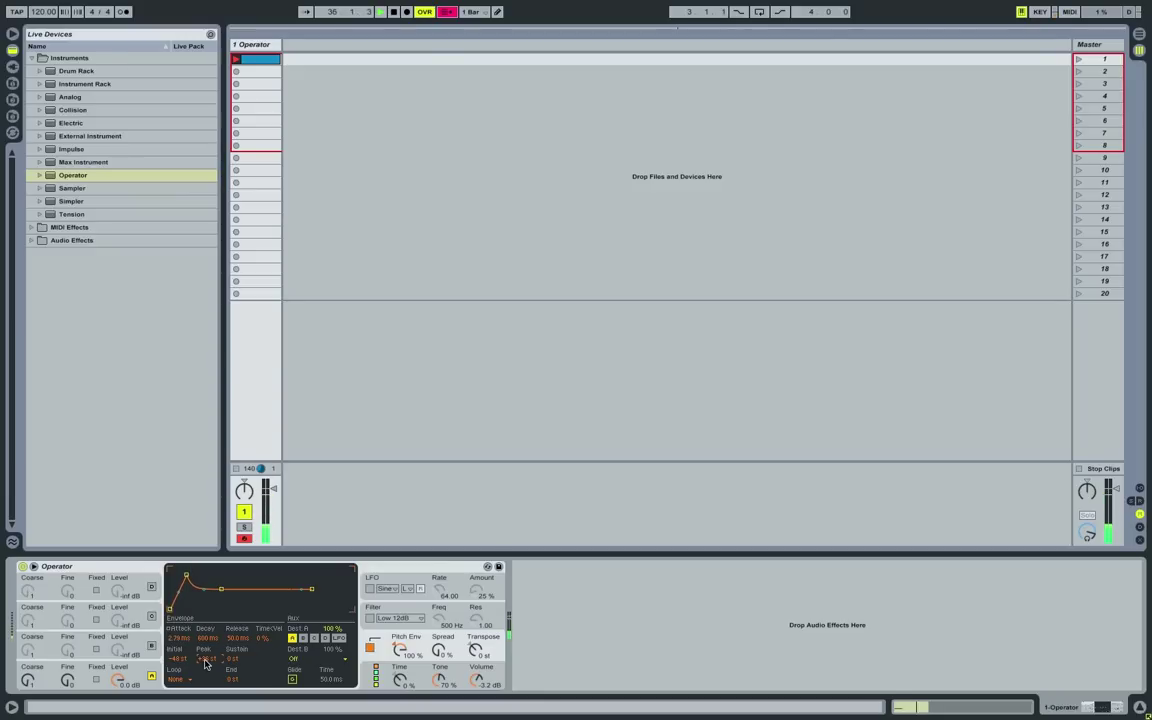
Set the pitch envelope's decay to 56.8 ms, attack to 0 ms and peak to +48 st, with the Pitch Env amount at 71 %
left_click_drag(205, 663, 206, 663)
left_click_drag(207, 638, 207, 658)
mouse_move(207, 638)
left_mouse_down()
mouse_move(207, 626)
mouse_move(207, 646)
left_mouse_up()
left_click_drag(185, 641, 185, 660)
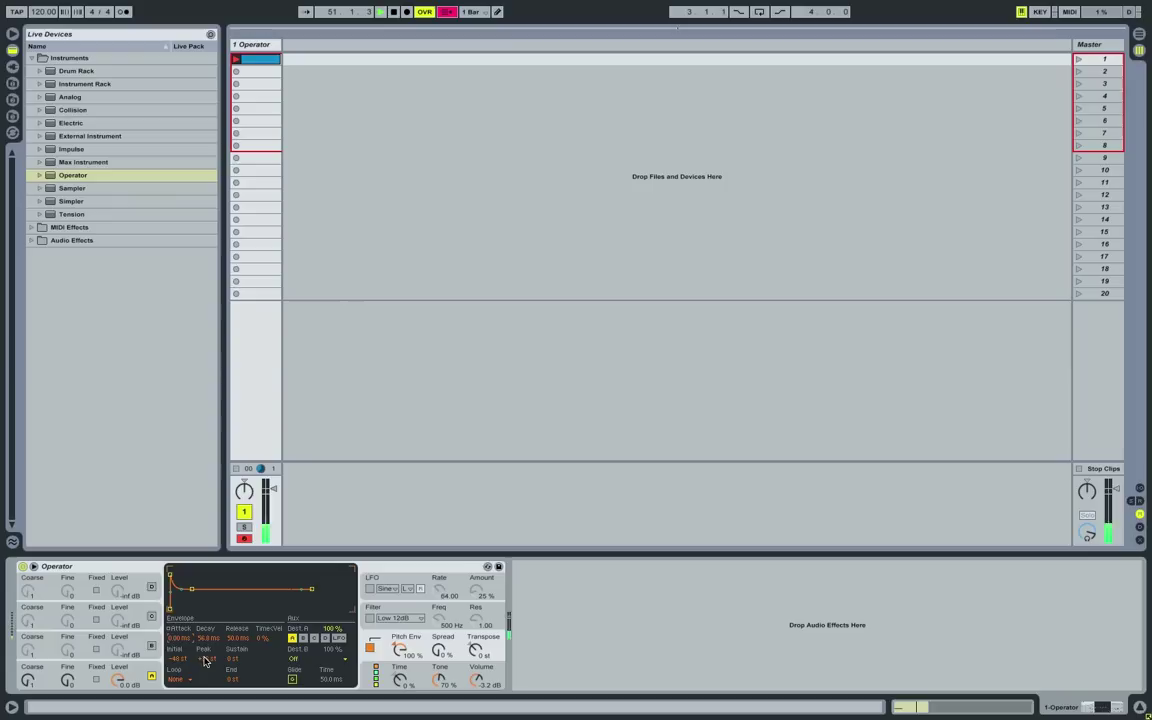
left_click_drag(204, 661, 204, 630)
mouse_move(403, 653)
left_mouse_down()
mouse_move(403, 620)
mouse_move(403, 643)
left_mouse_up()
Group Operator into an Instrument Rack and show the rack's macro controls
left_click(80, 566)
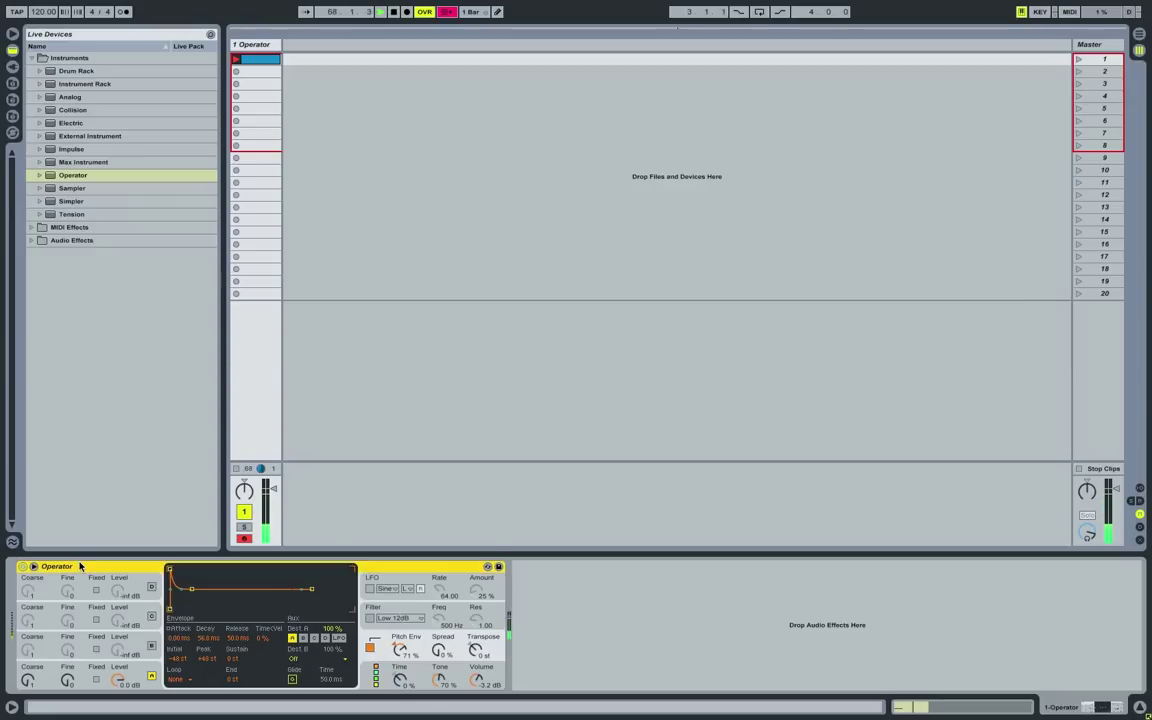
key("ctrl+g")
left_click(24, 587)
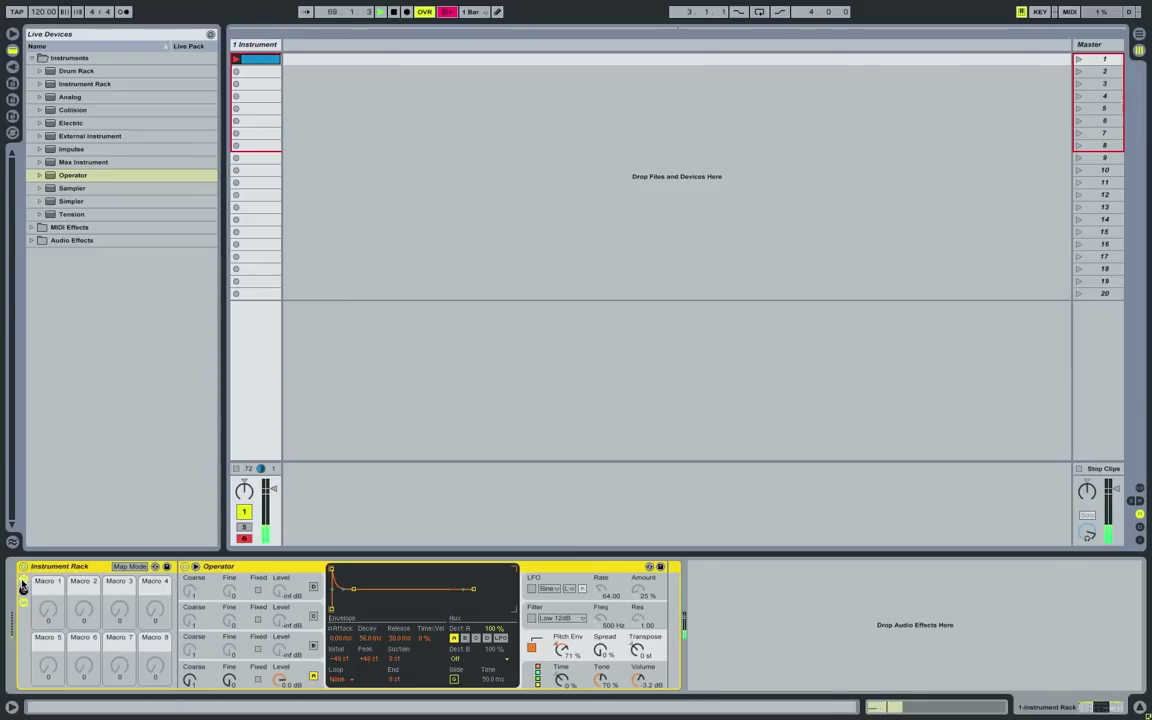
Map oscillator A's envelope decay to Macro 1
left_click(310, 669)
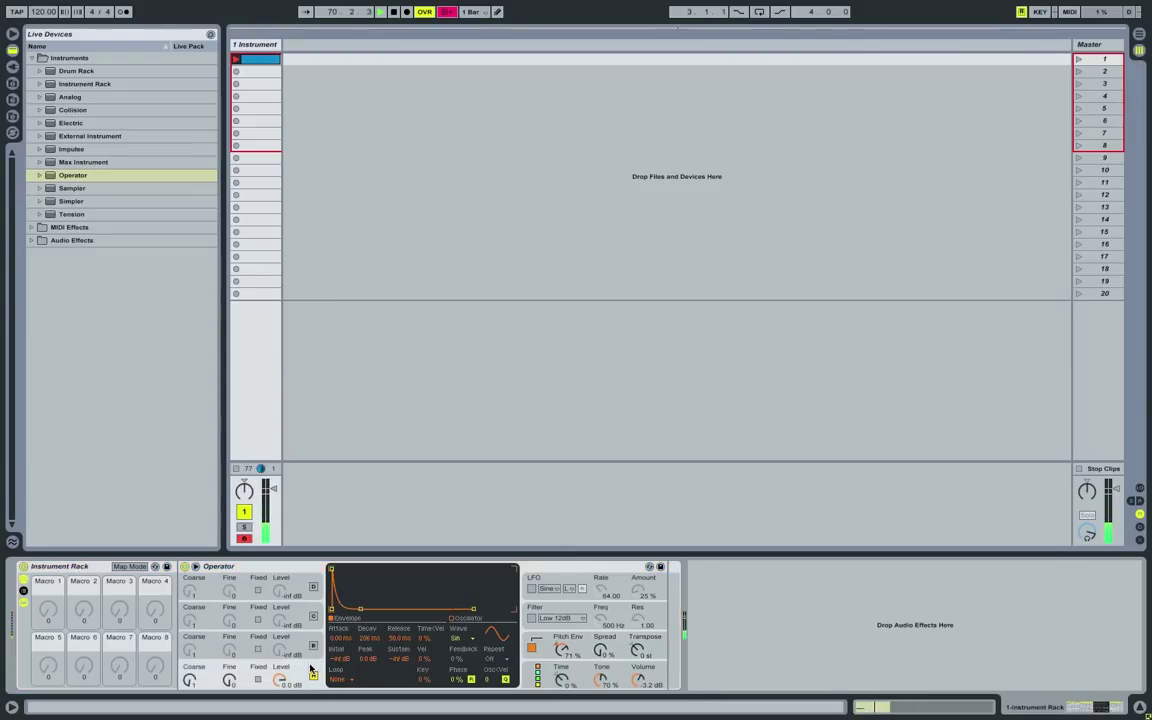
right_click(370, 640)
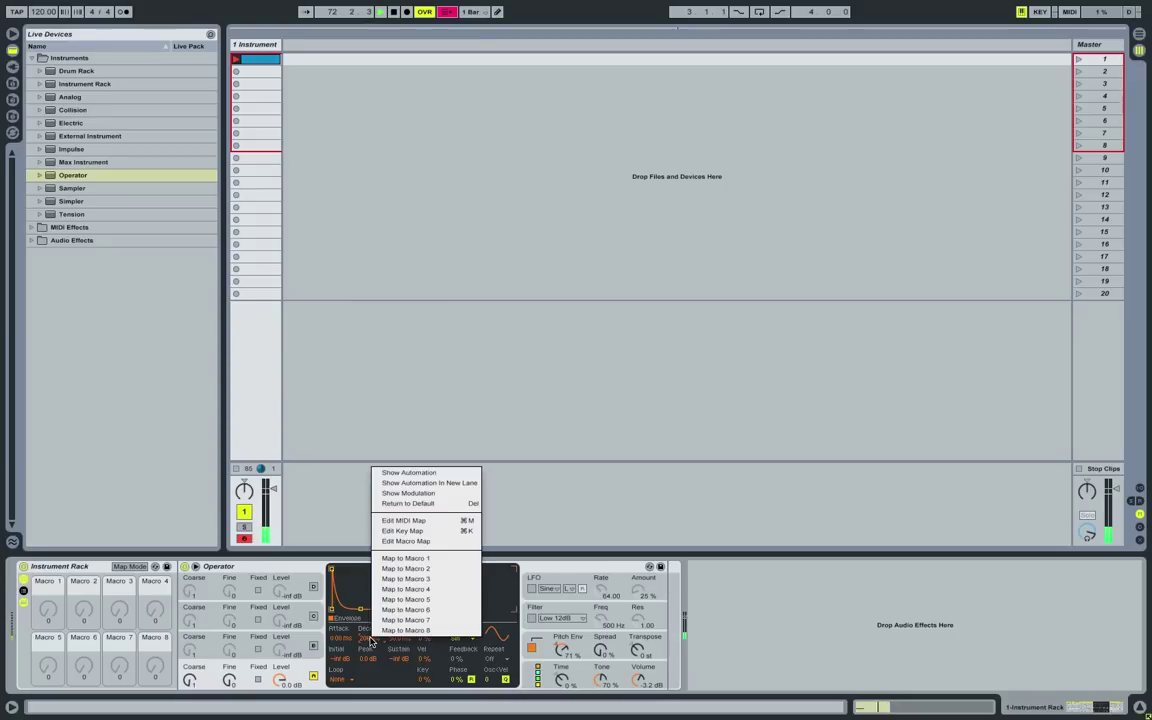
left_click(402, 558)
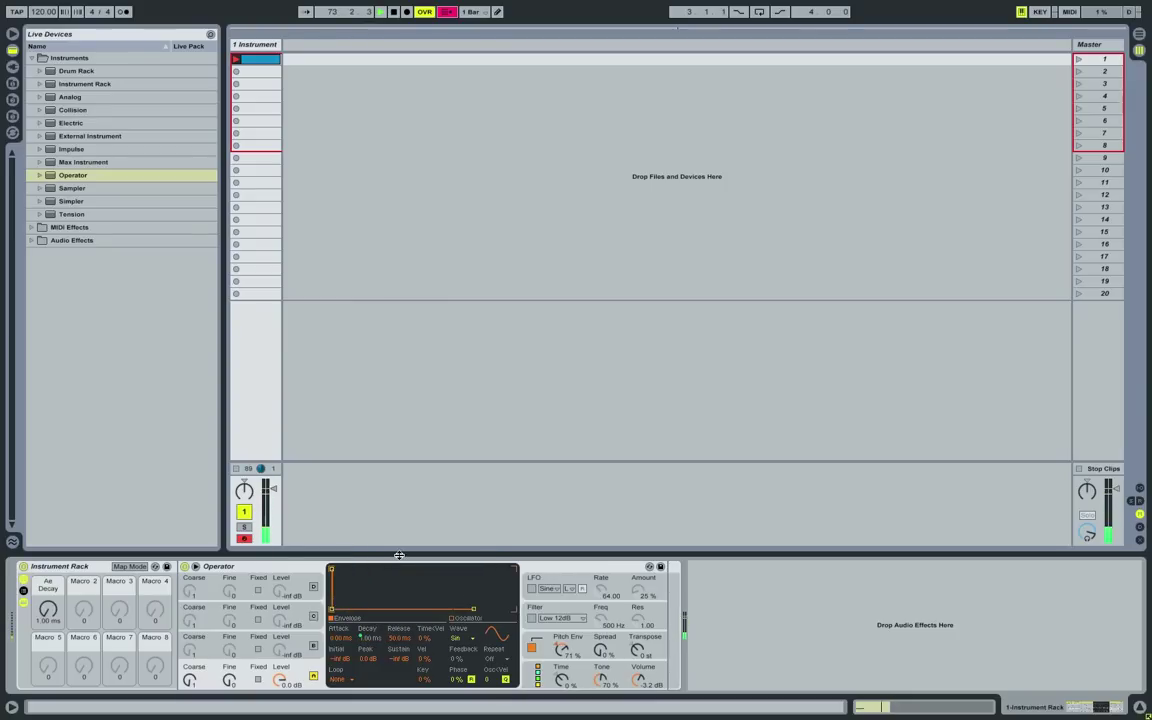
Limit the Ae Decay macro mapping to a range of 150 to 300 ms and set the macro to 194 ms
left_click(141, 567)
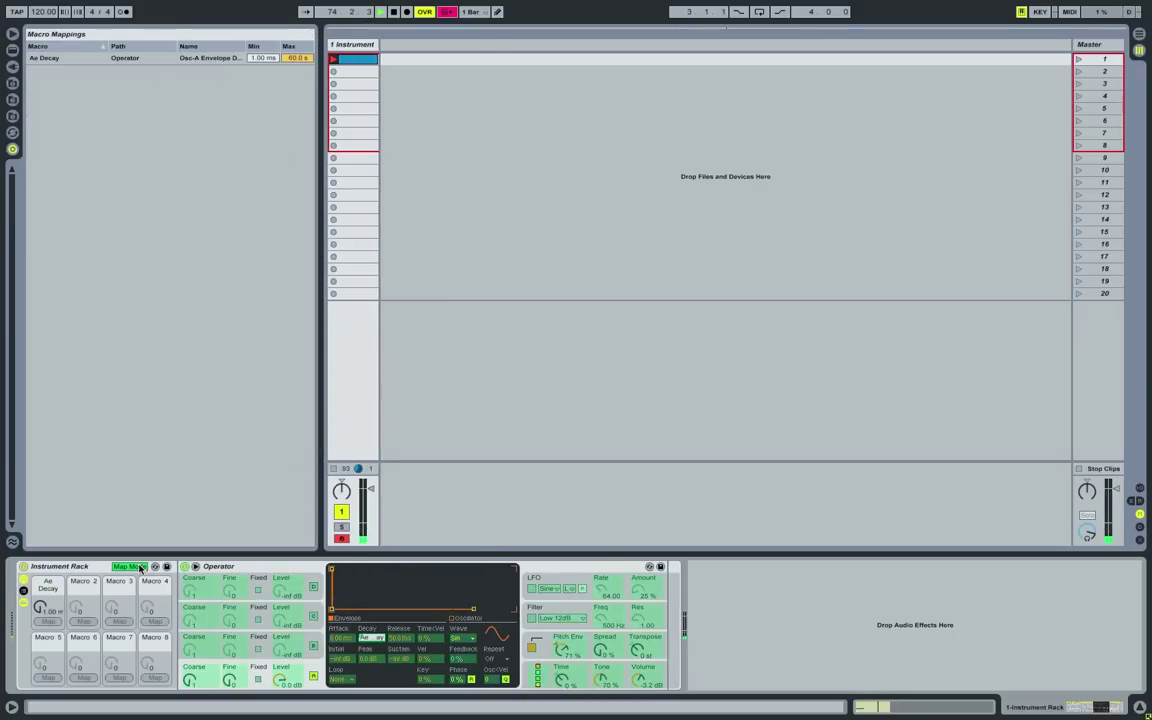
left_click(262, 58)
double_click(262, 58)
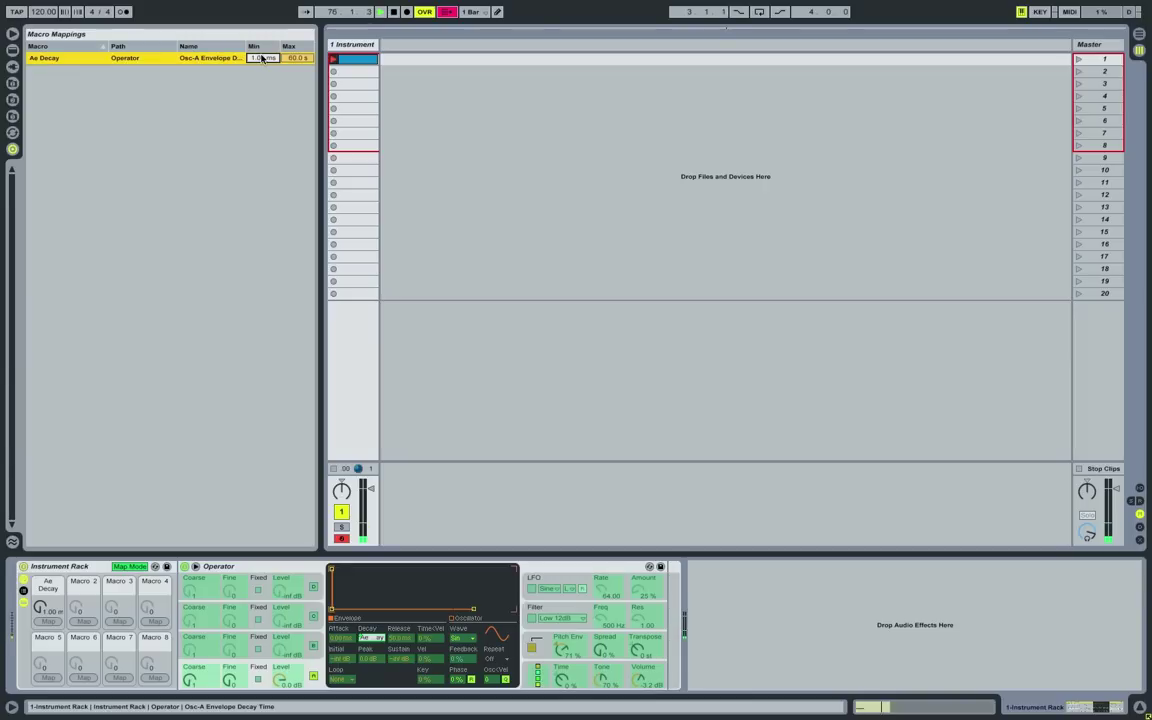
type("150")
left_click(293, 58)
double_click(293, 58)
type("300")
key("Return")
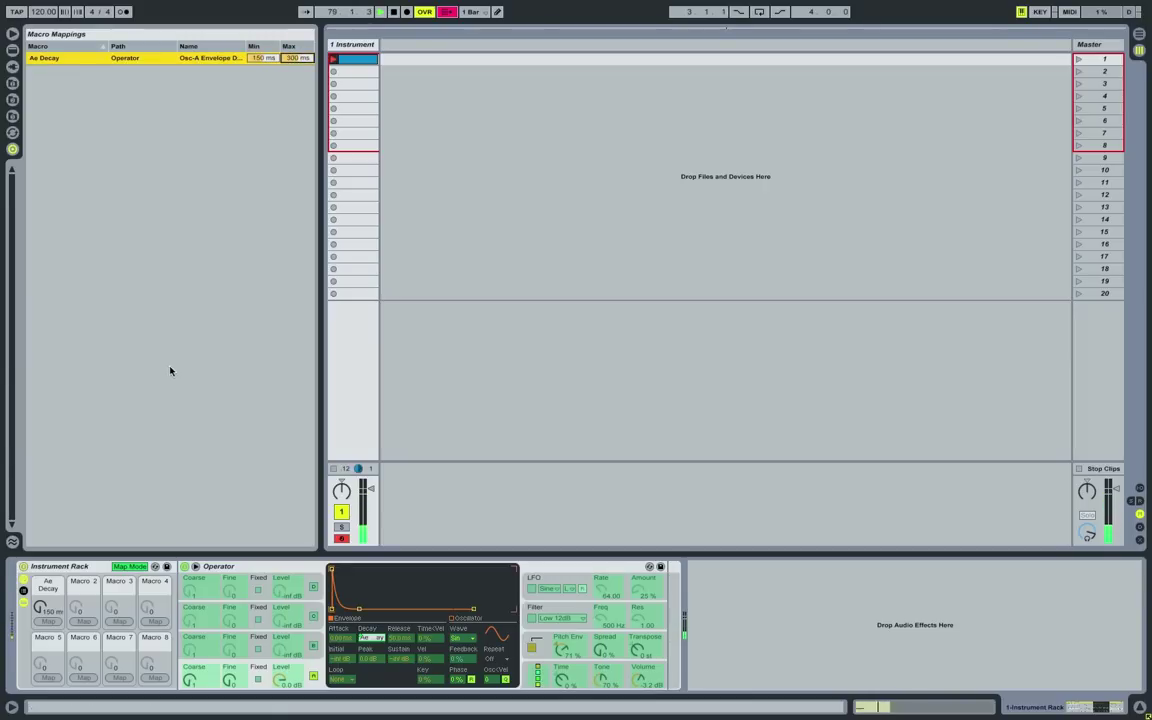
left_click(128, 566)
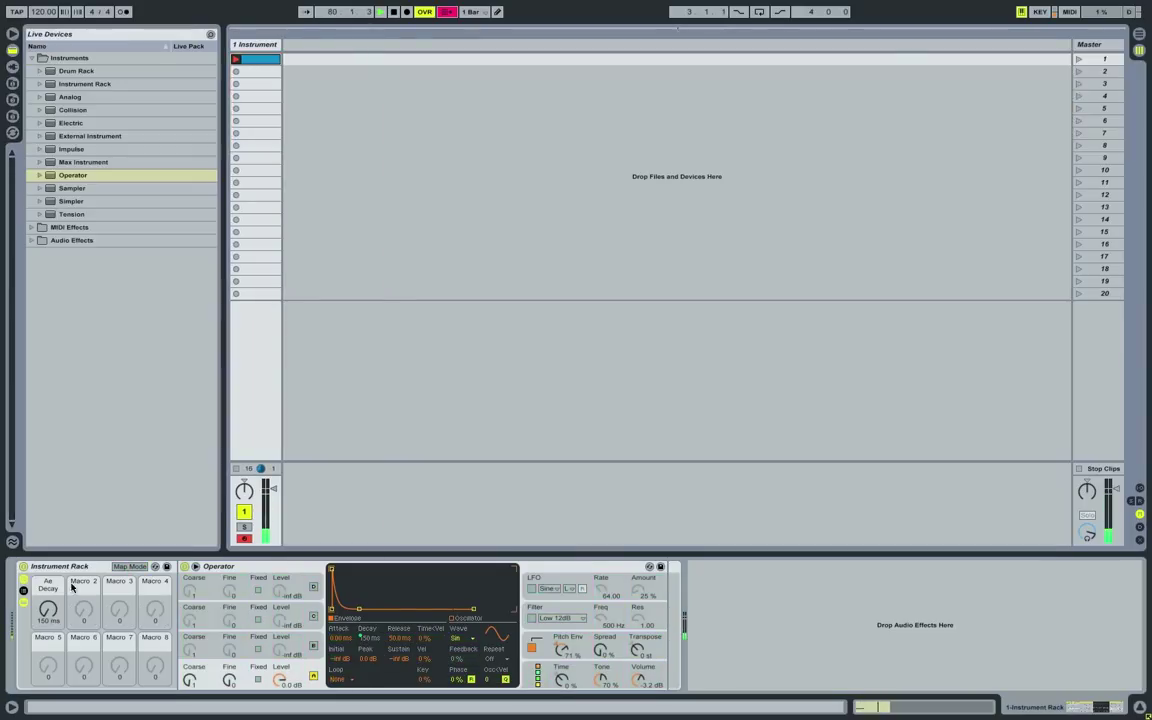
left_click_drag(48, 617, 40, 551)
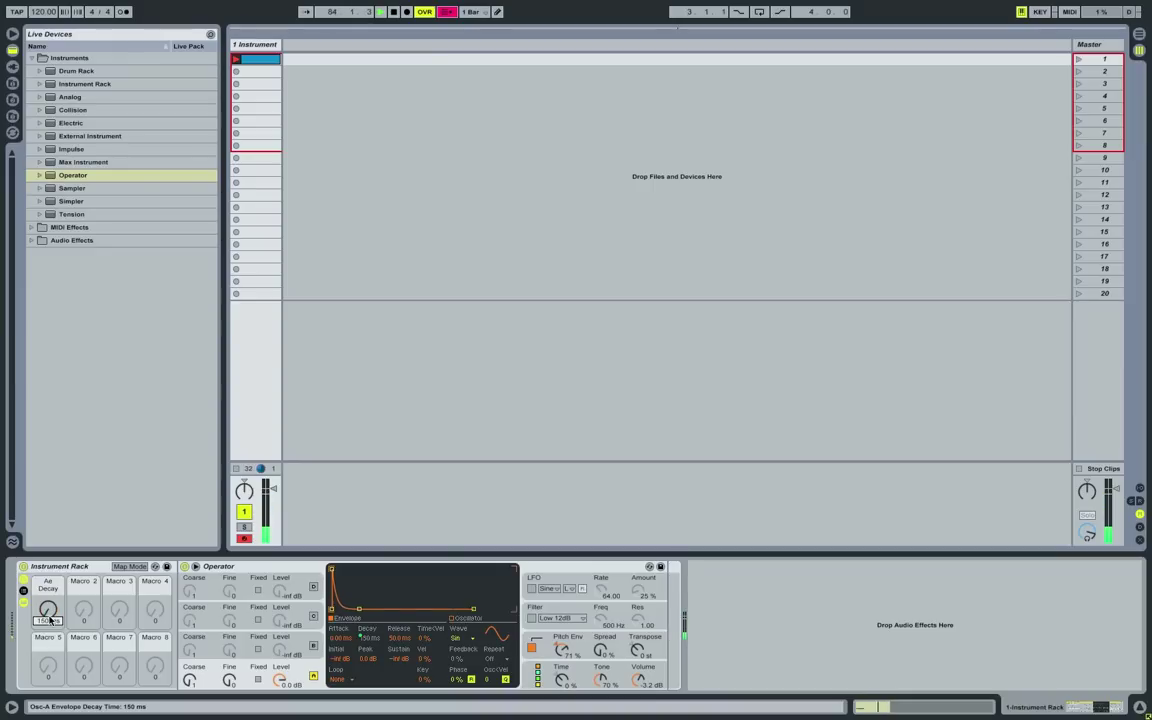
left_click_drag(48, 614, 46, 609)
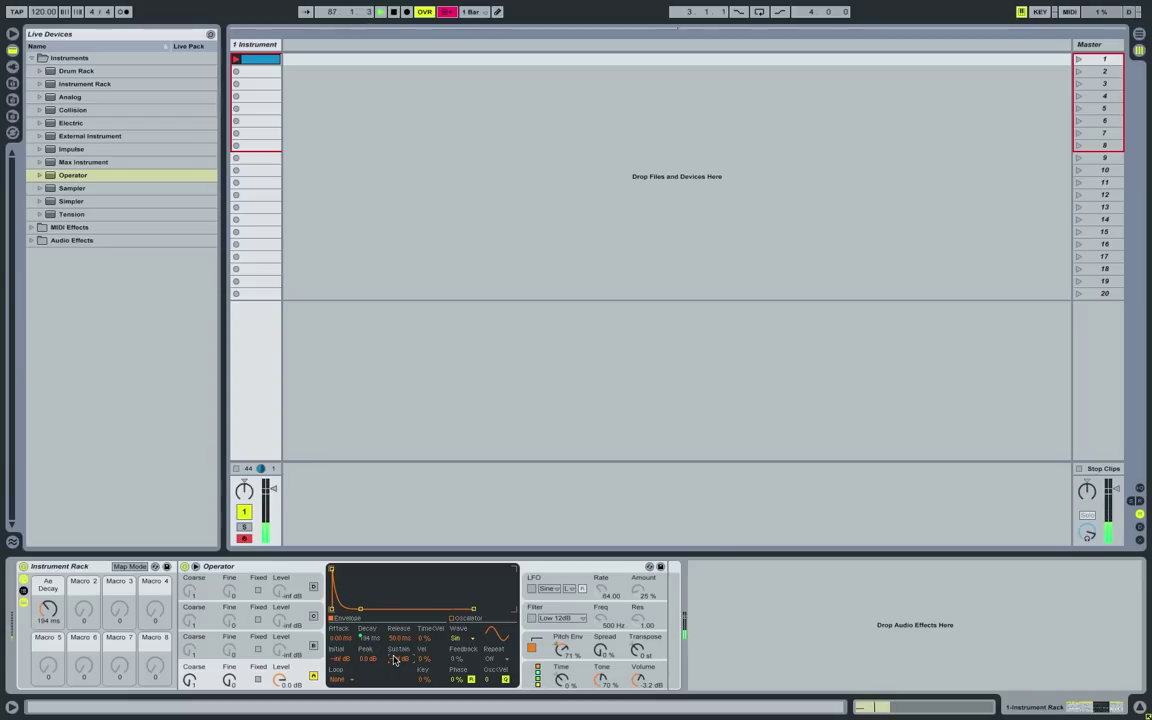
Map oscillator A's envelope sustain to Macro 2 and set that macro to -24 dB
right_click(395, 660)
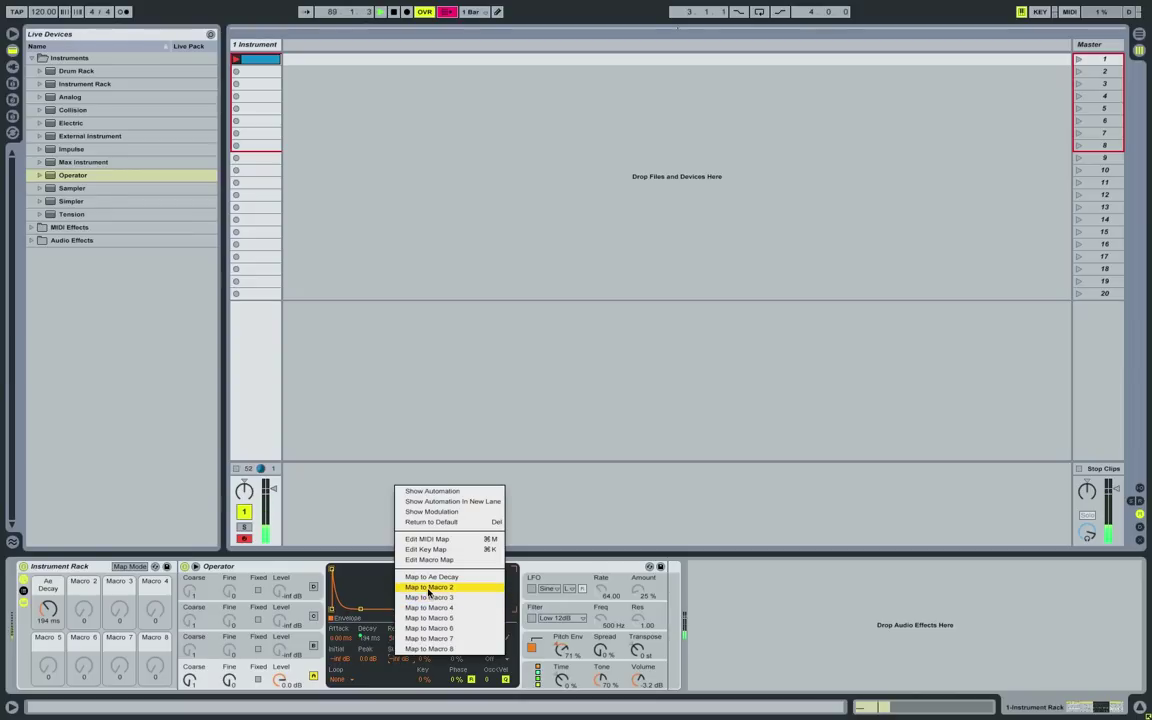
left_click(428, 588)
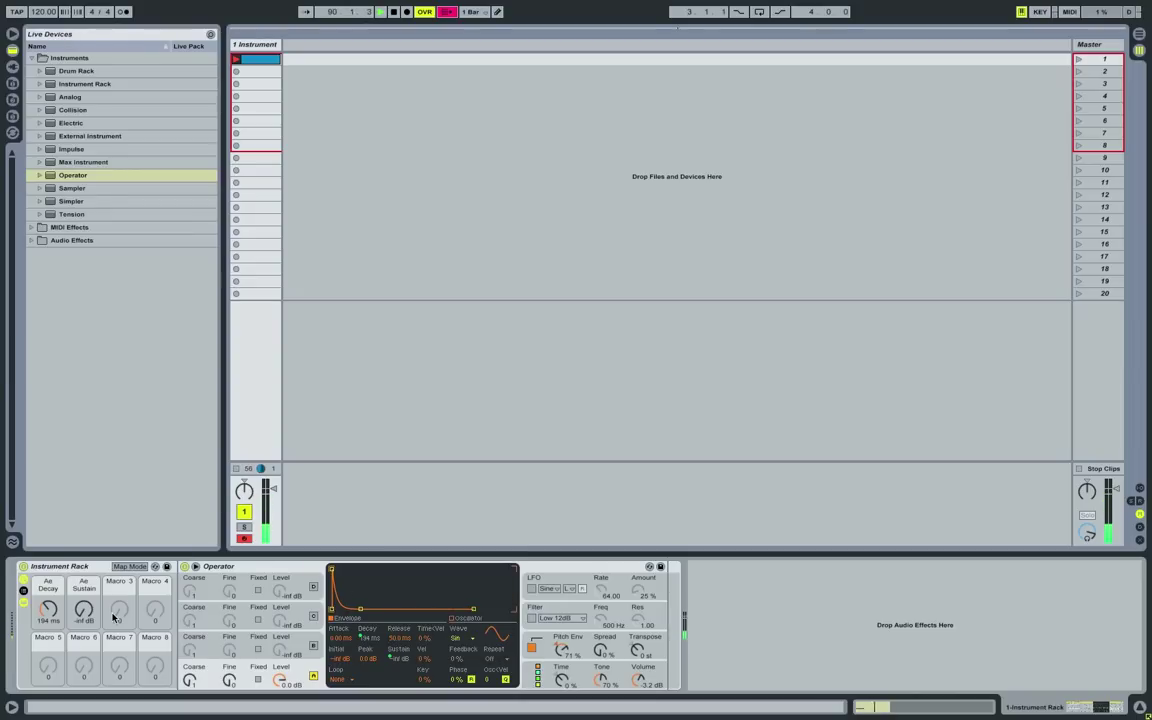
mouse_move(85, 609)
left_mouse_down()
mouse_move(85, 580)
mouse_move(84, 620)
left_mouse_up()
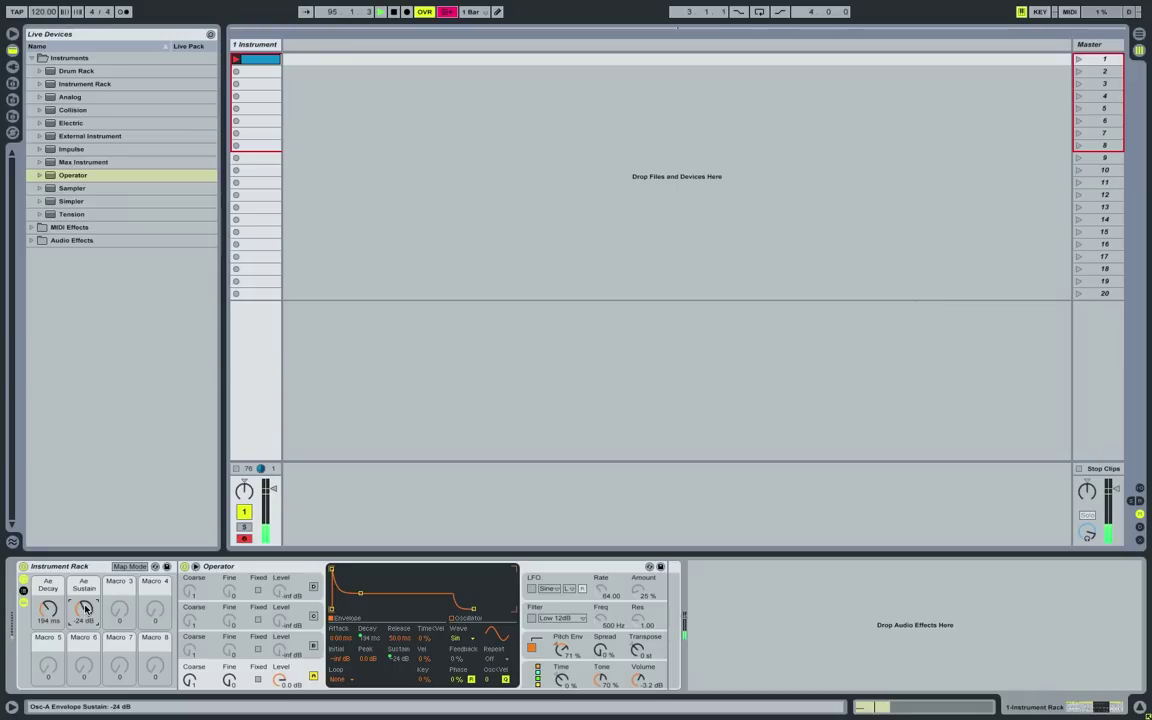
Limit the Ae Sustain macro mapping to a maximum of -10 dB and set the macro to -19 dB
mouse_move(84, 620)
left_mouse_down()
mouse_move(84, 590)
mouse_move(86, 626)
left_mouse_up()
left_click(130, 566)
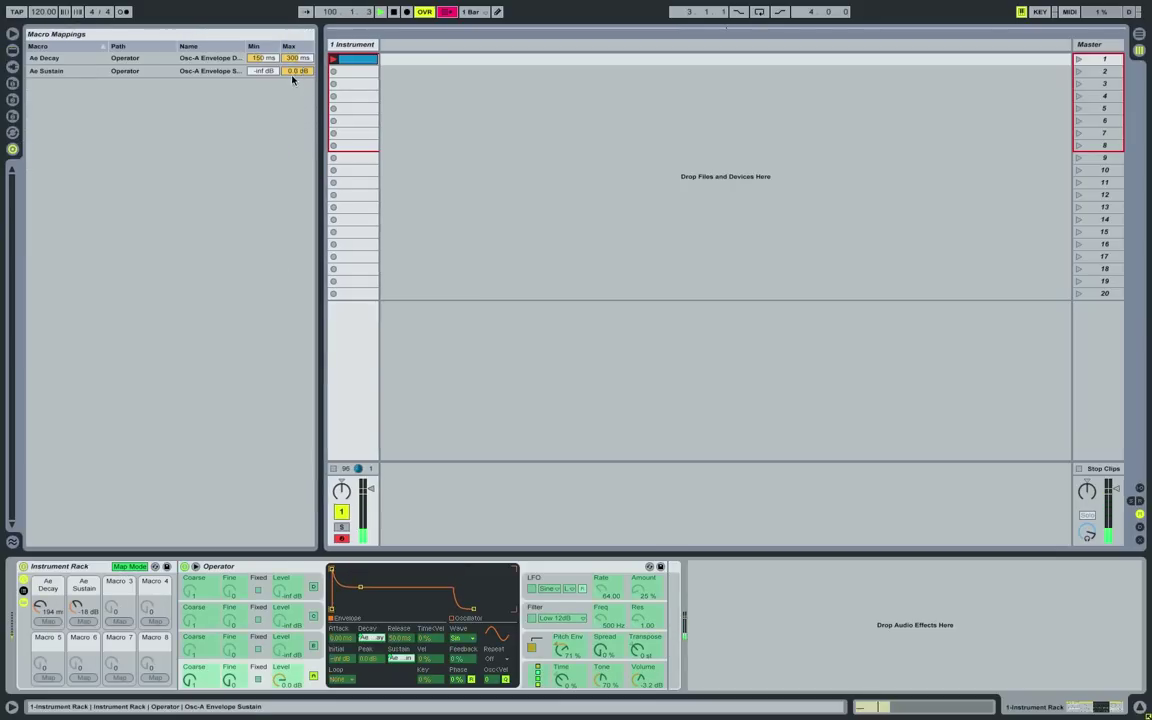
key("ctrl+z")
left_click_drag(297, 70, 297, 90)
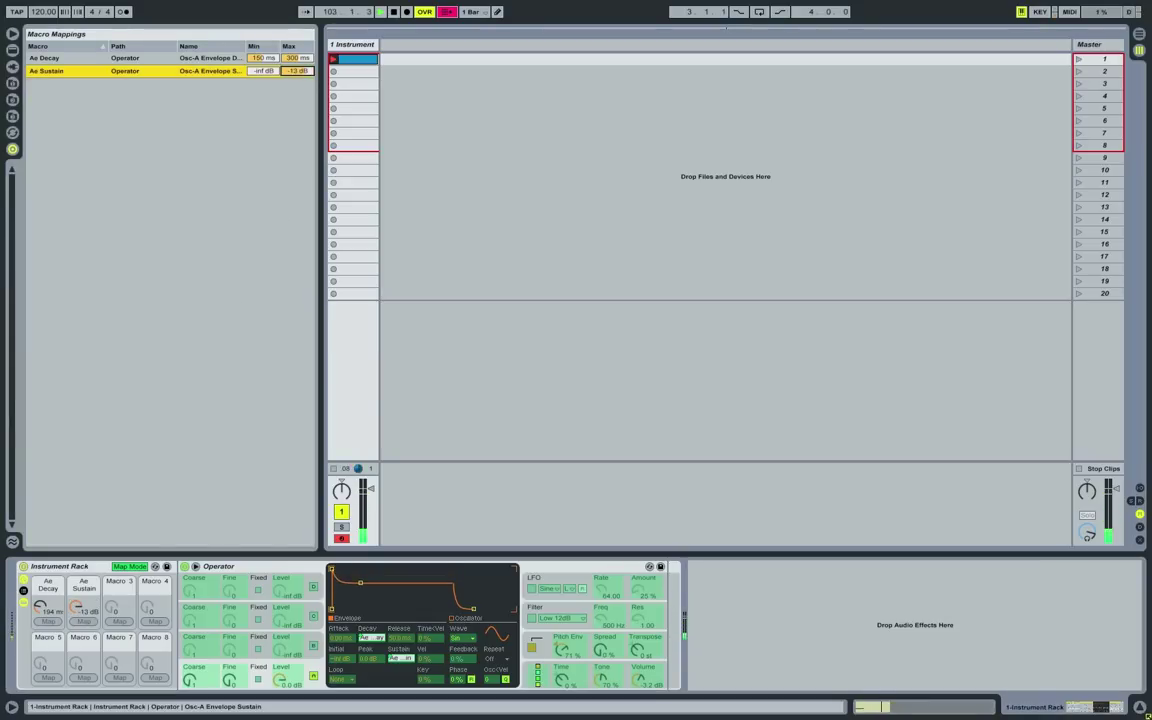
left_click_drag(297, 90, 297, 87)
left_click(130, 566)
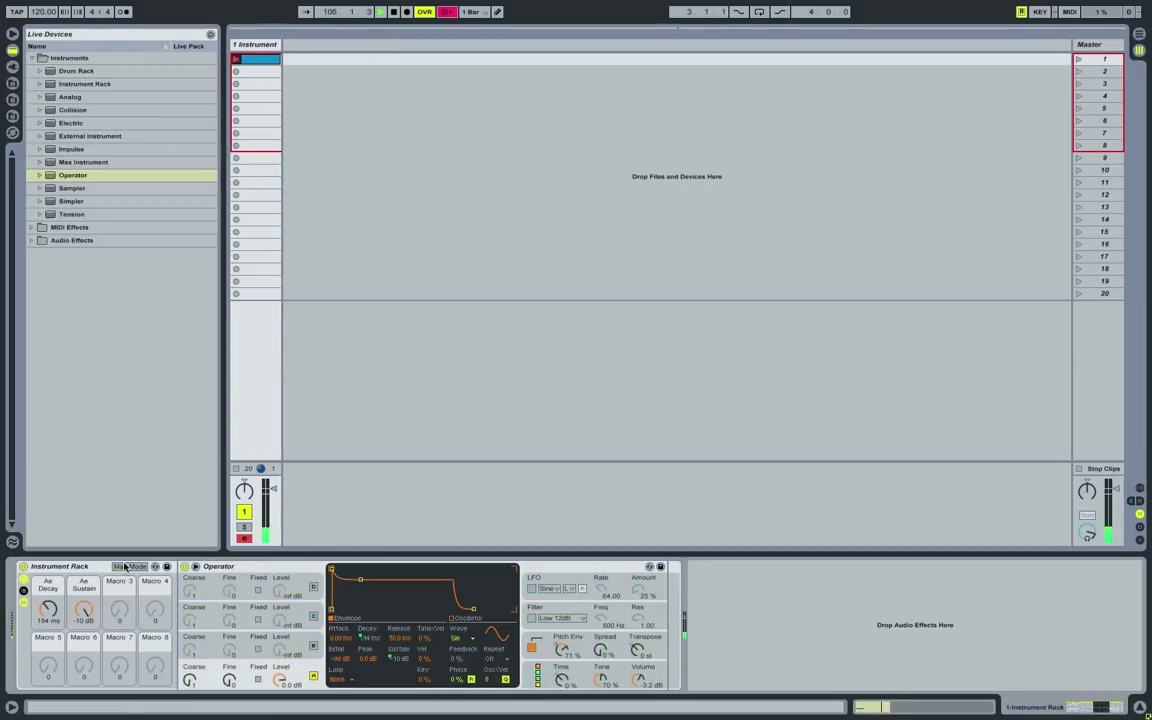
left_click_drag(84, 608, 84, 624)
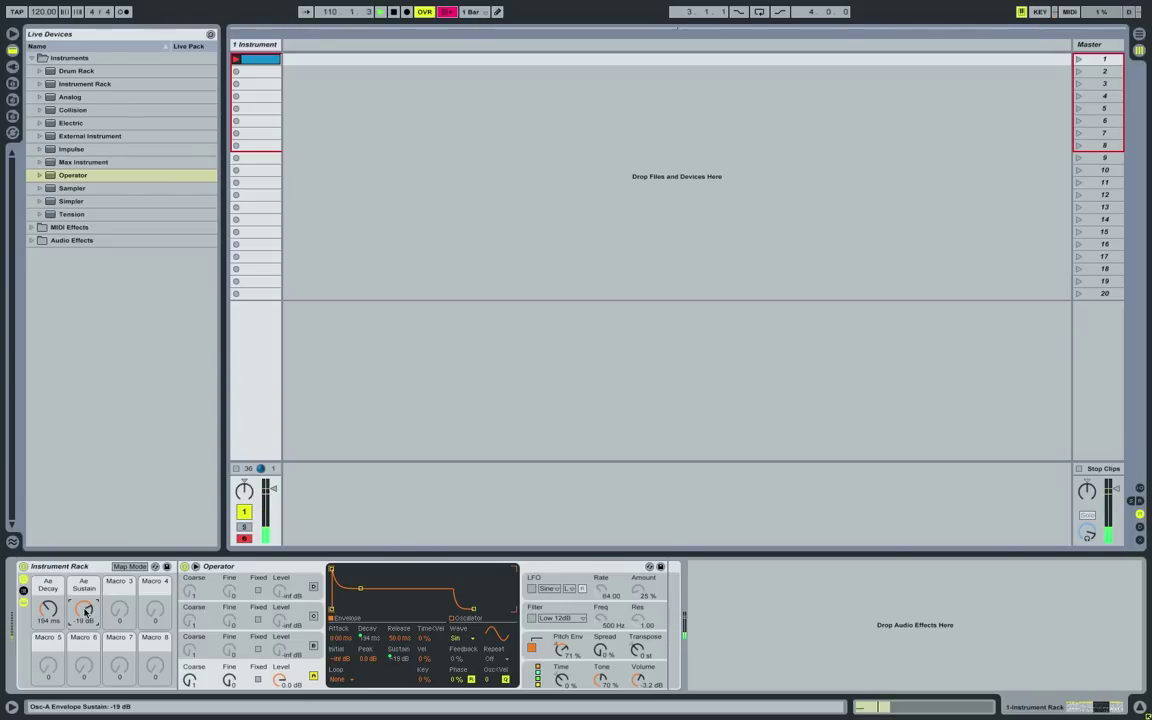
Map Operator's pitch envelope amount to Macro 3
left_click(561, 650)
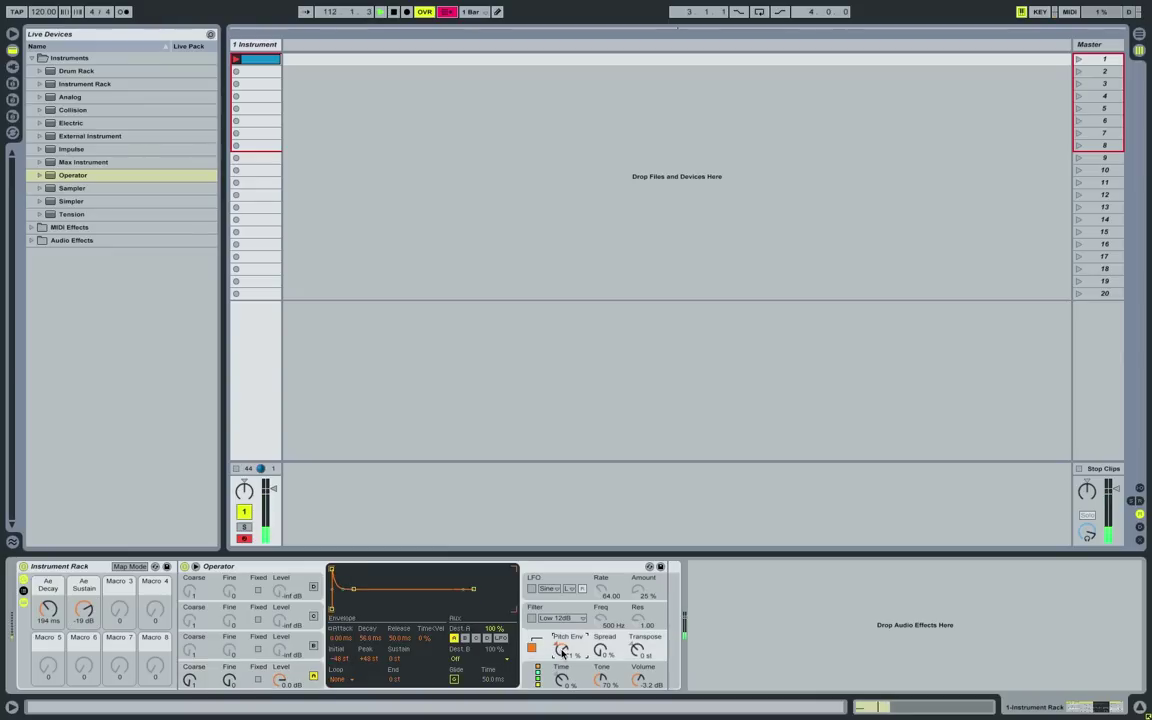
right_click(562, 651)
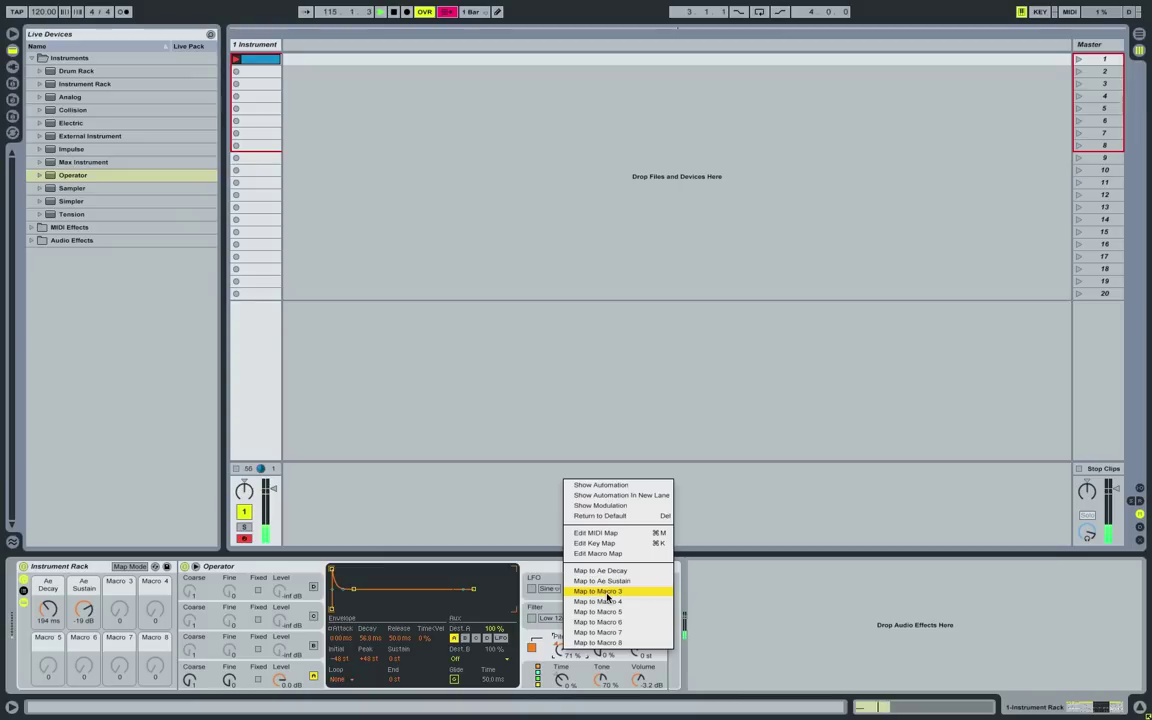
left_click(606, 592)
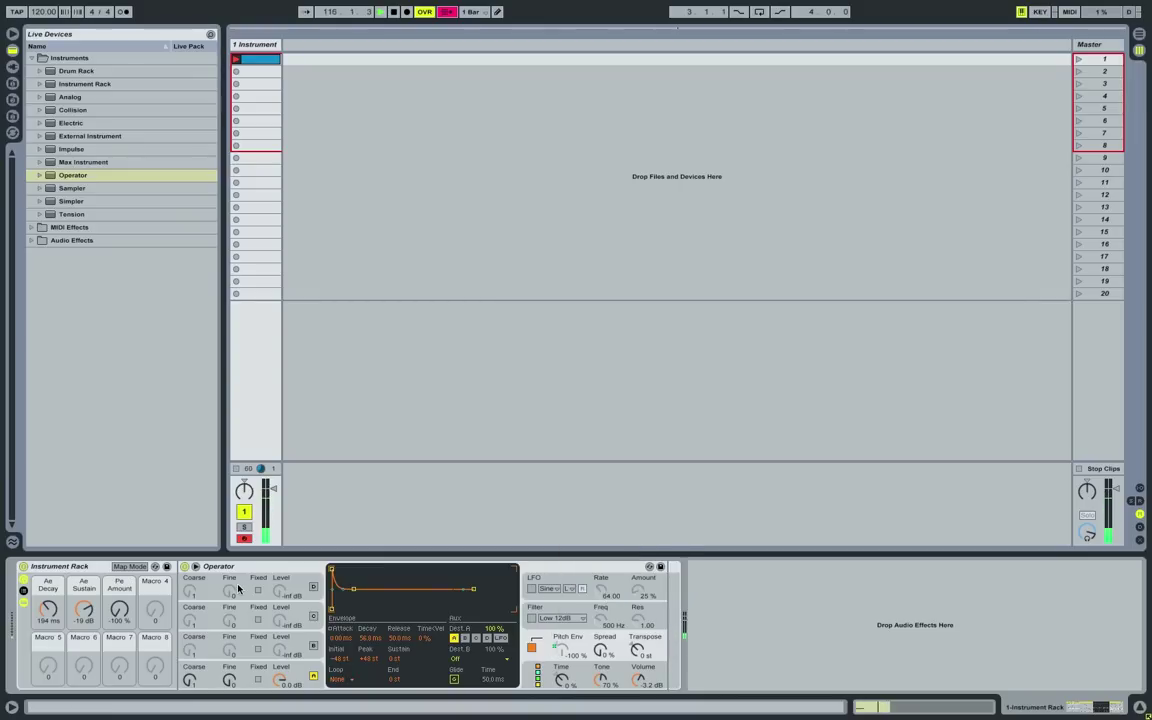
Set the Pe Amount macro mapping's minimum to 0 % and set the macro to 66 %
left_click(130, 566)
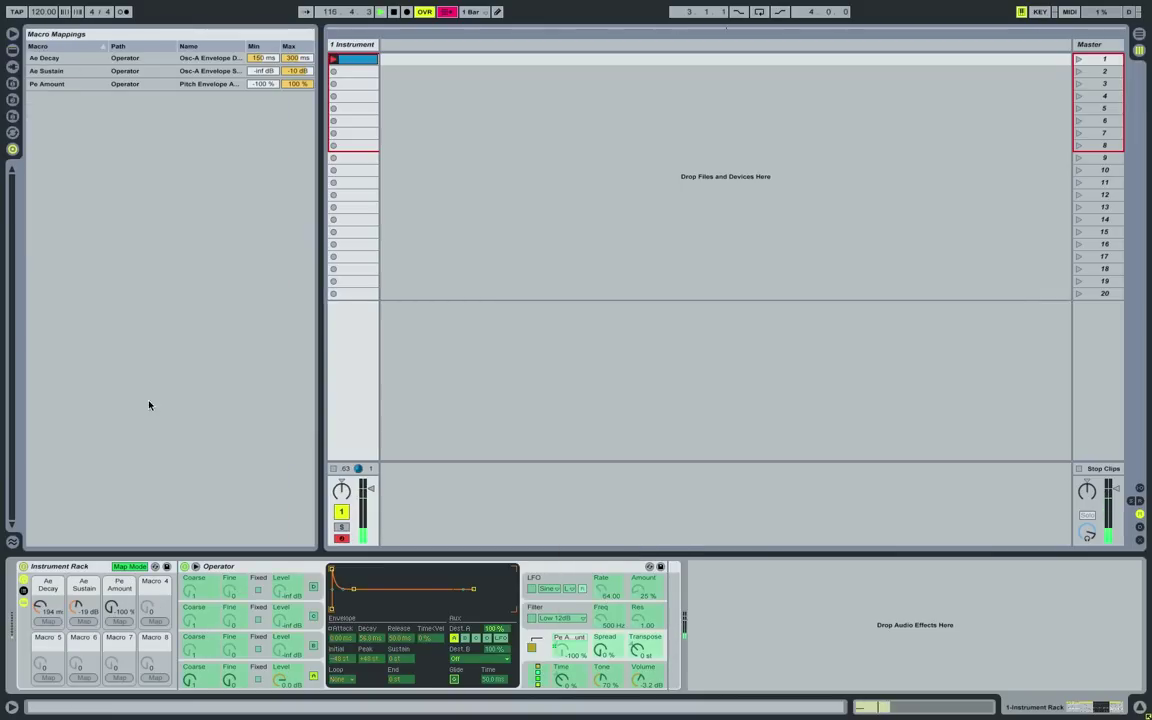
left_click(264, 84)
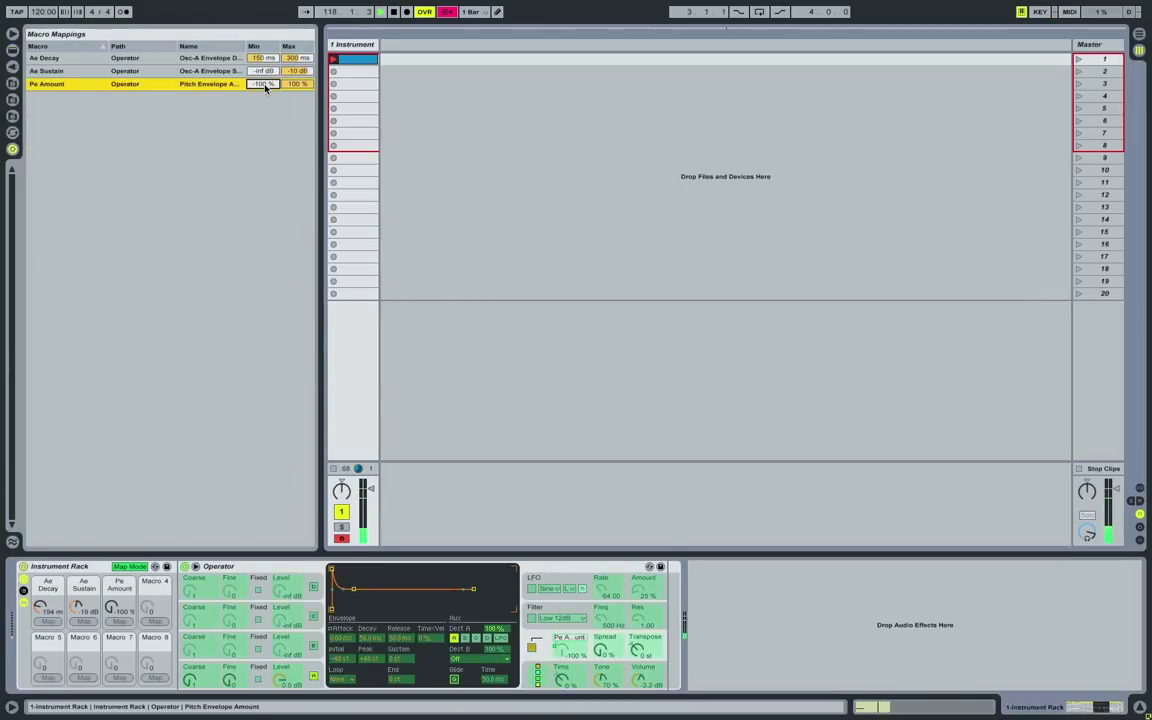
type("0")
key("Return")
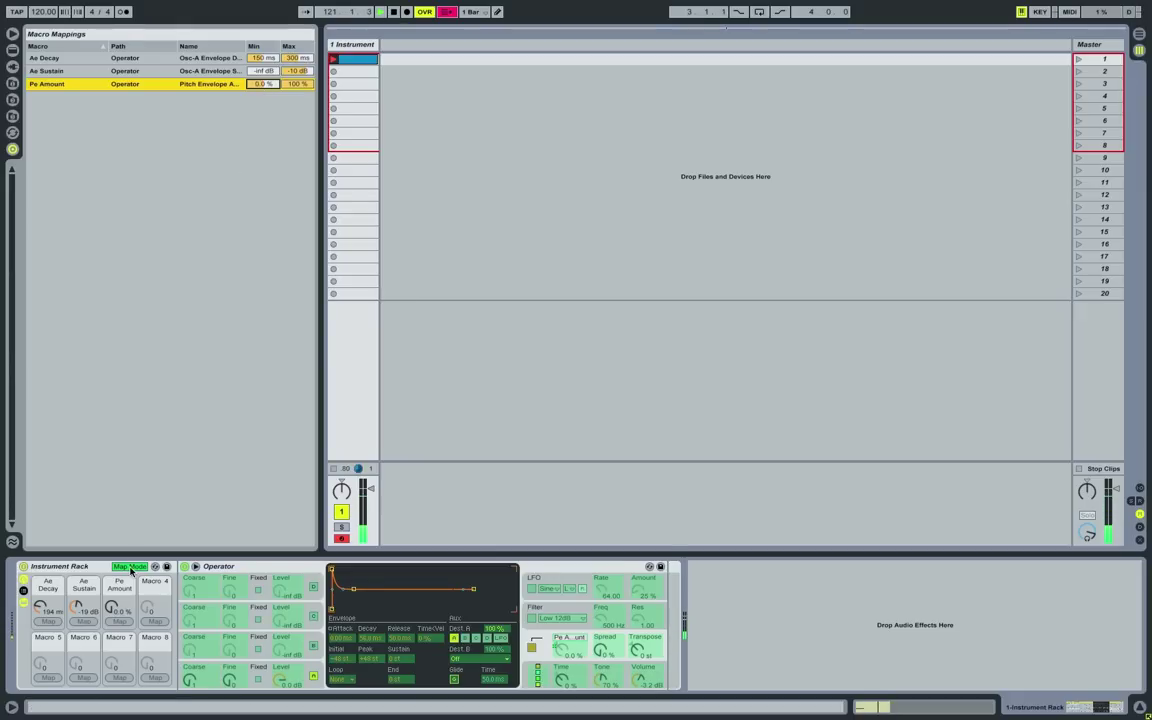
left_click(130, 568)
left_click_drag(119, 610, 112, 564)
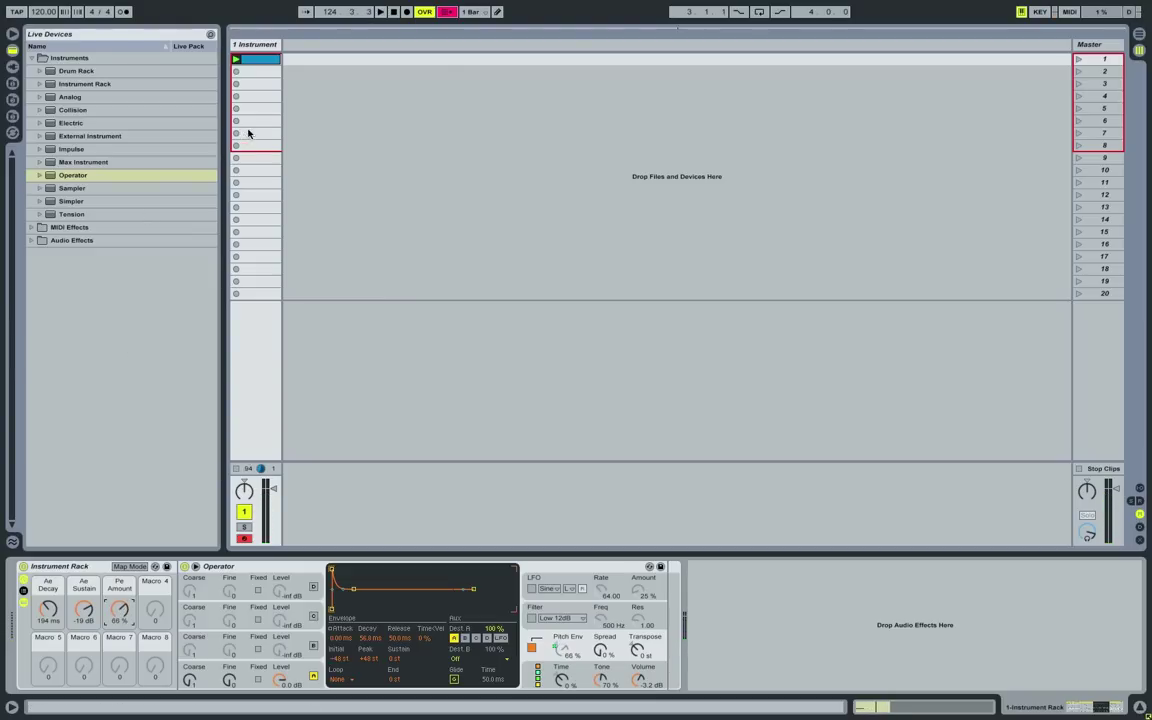
Rename the first track "1 osc kick" and deactivate it
left_click(261, 46)
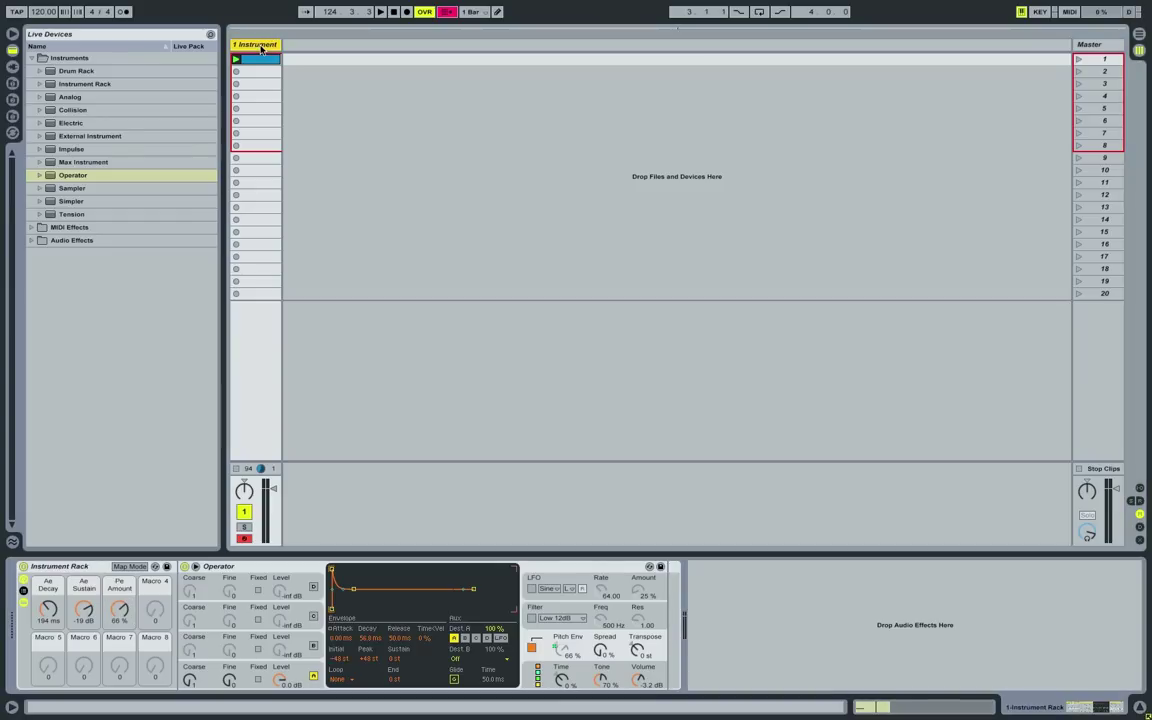
key("ctrl+r")
type("f")
type(" osc kick")
key("Return")
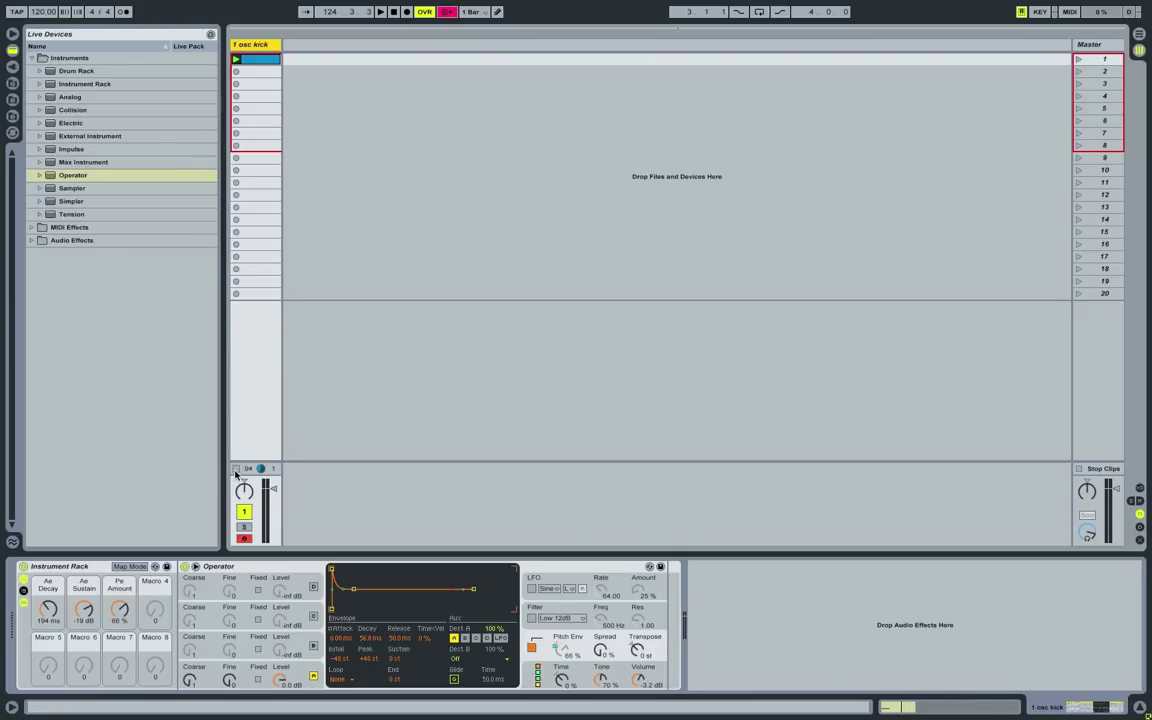
left_click(244, 511)
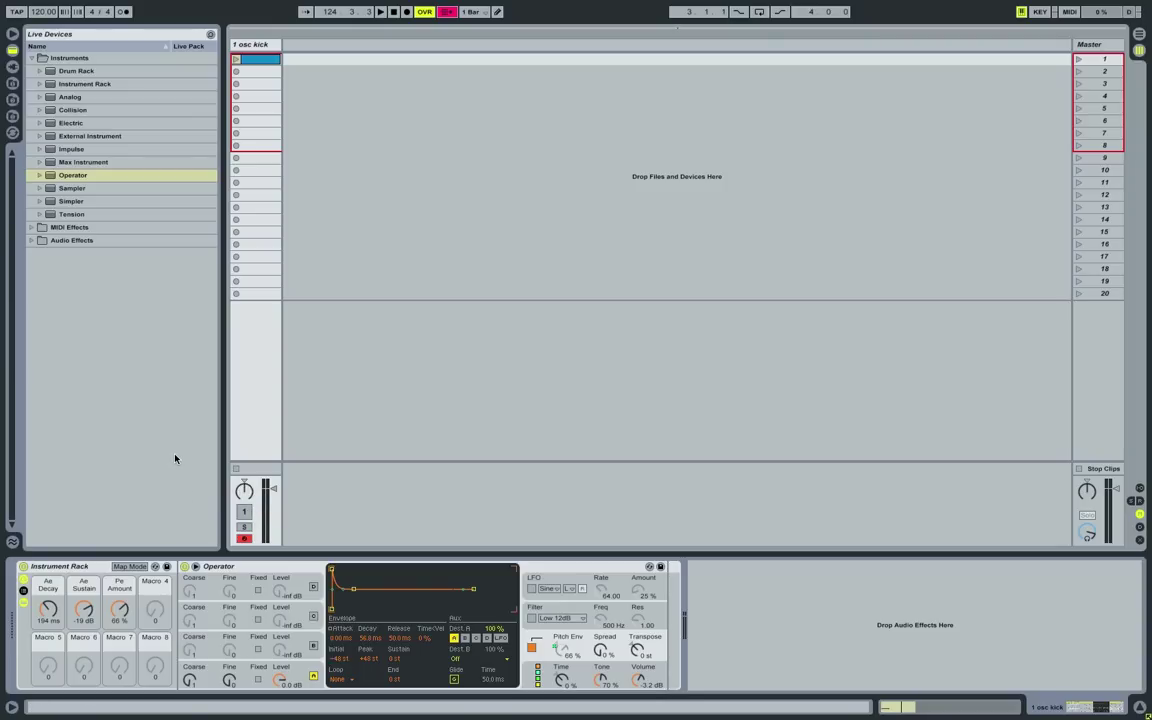
Load Operator onto a new MIDI track and copy the kick clip from the first track into its first slot
left_click_drag(90, 175, 341, 175)
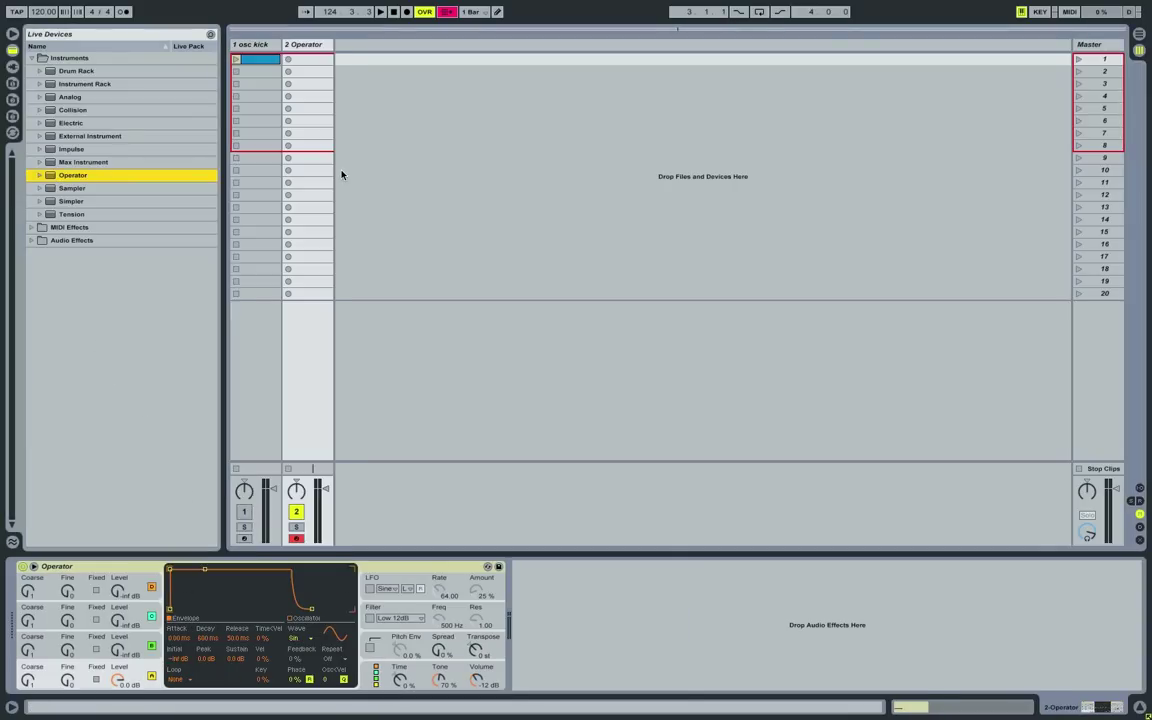
left_click(265, 63)
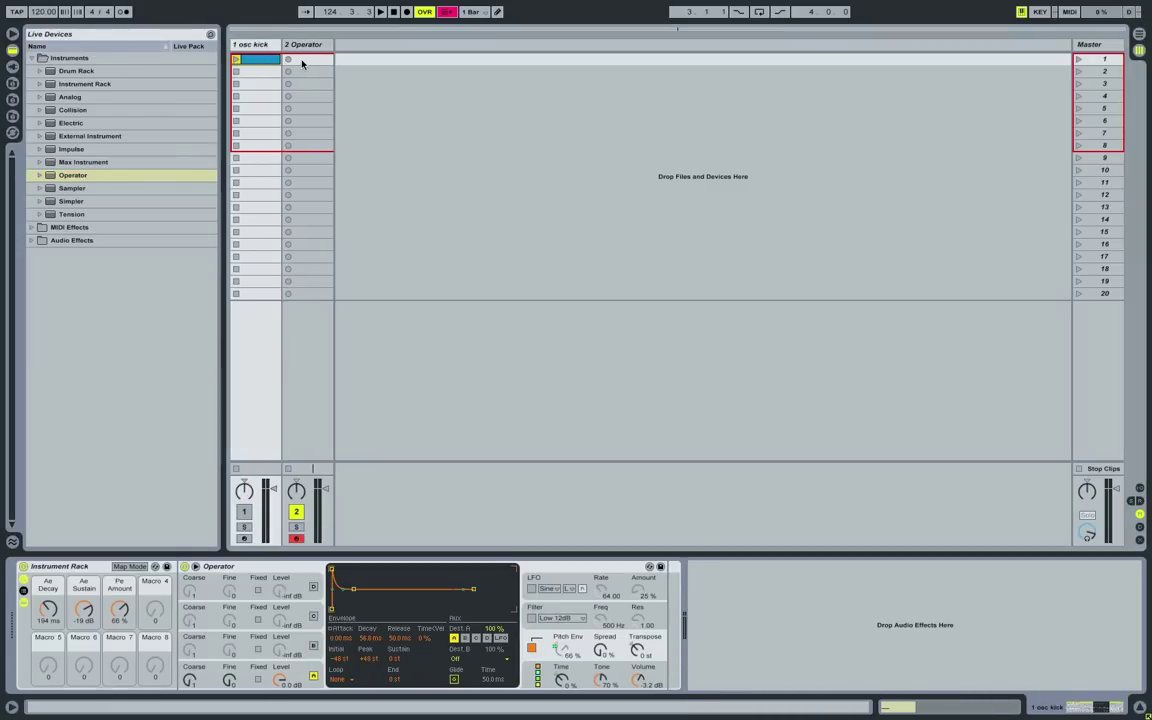
left_click(304, 63)
key("ctrl+v")
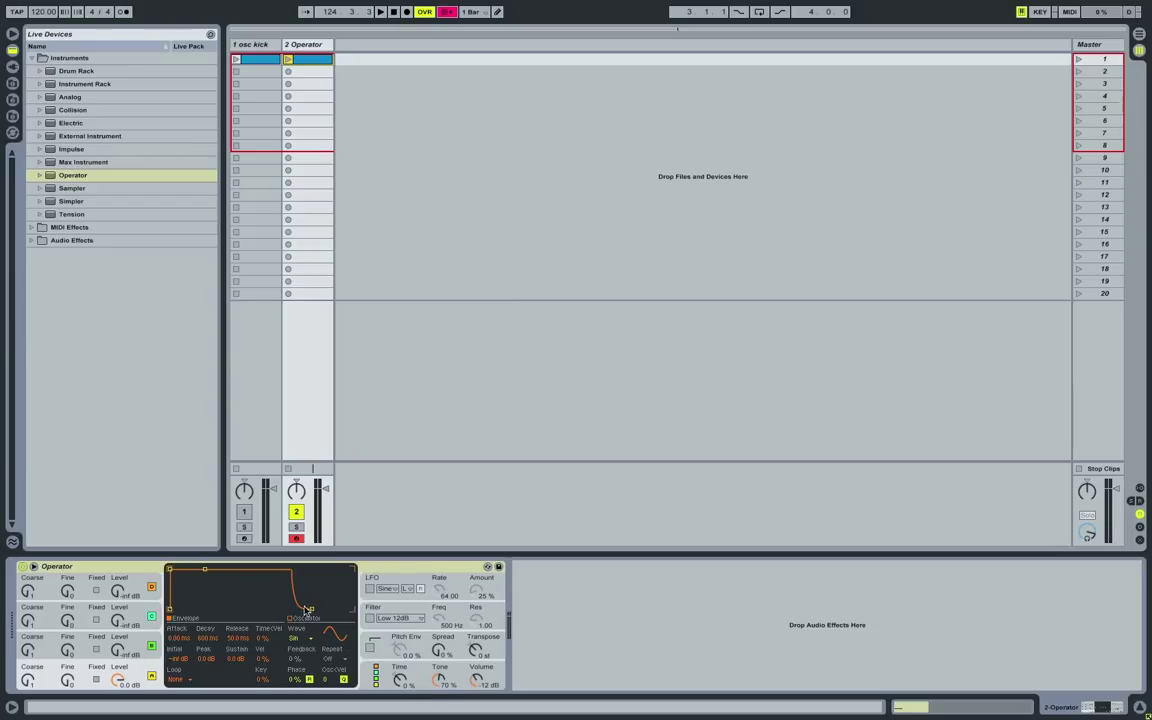
Turn off oscillator D, choose the algorithm with three oscillators feeding one, and limit the new Operator to 1 voice
left_click(152, 587)
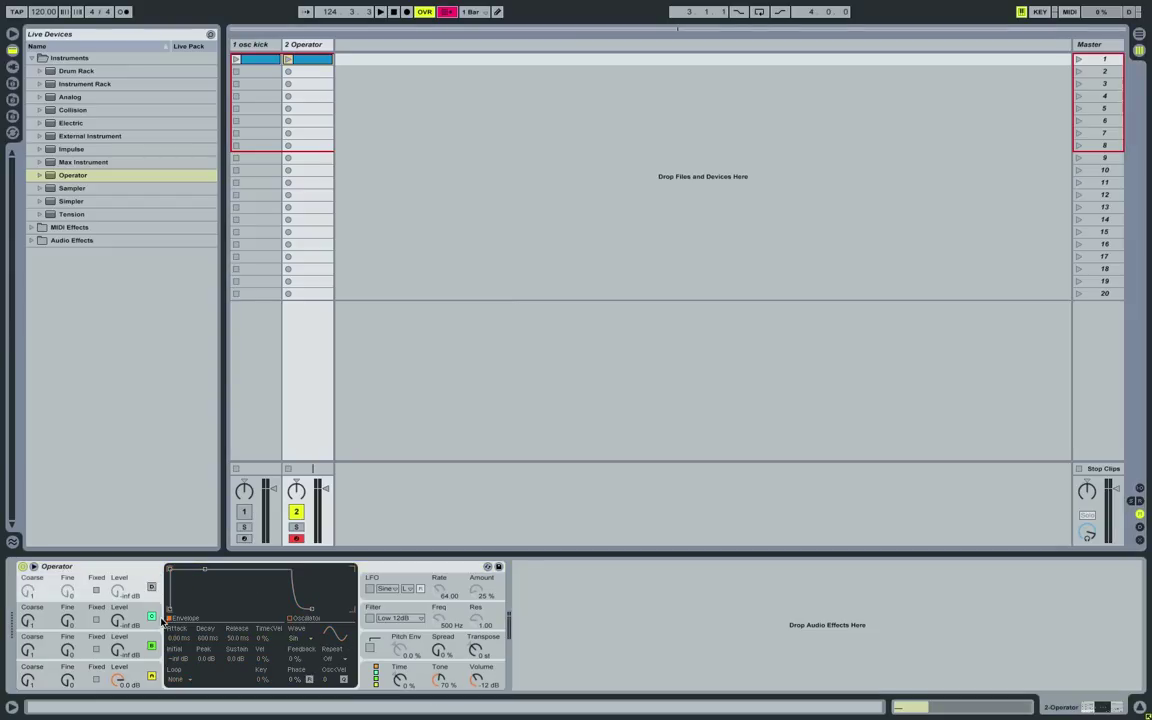
left_click(388, 686)
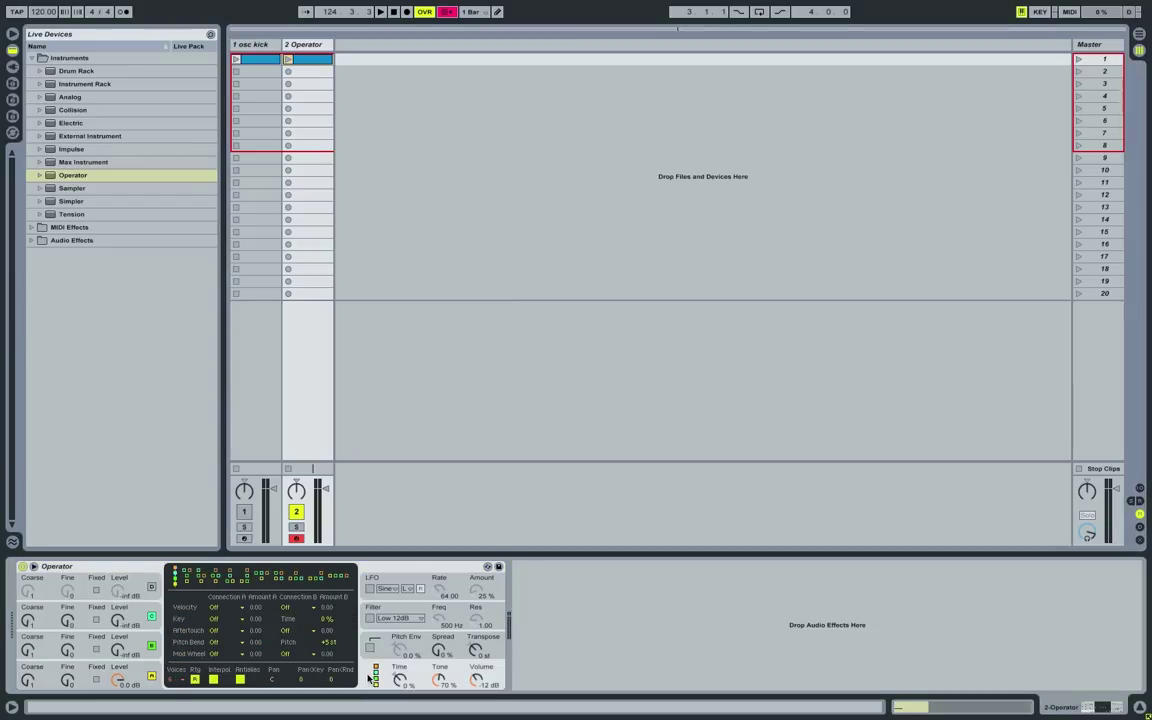
left_click(262, 577)
left_click(172, 679)
left_click(170, 551)
Launch the clip on the second track and transpose its C1 note down to G0
left_click(289, 60)
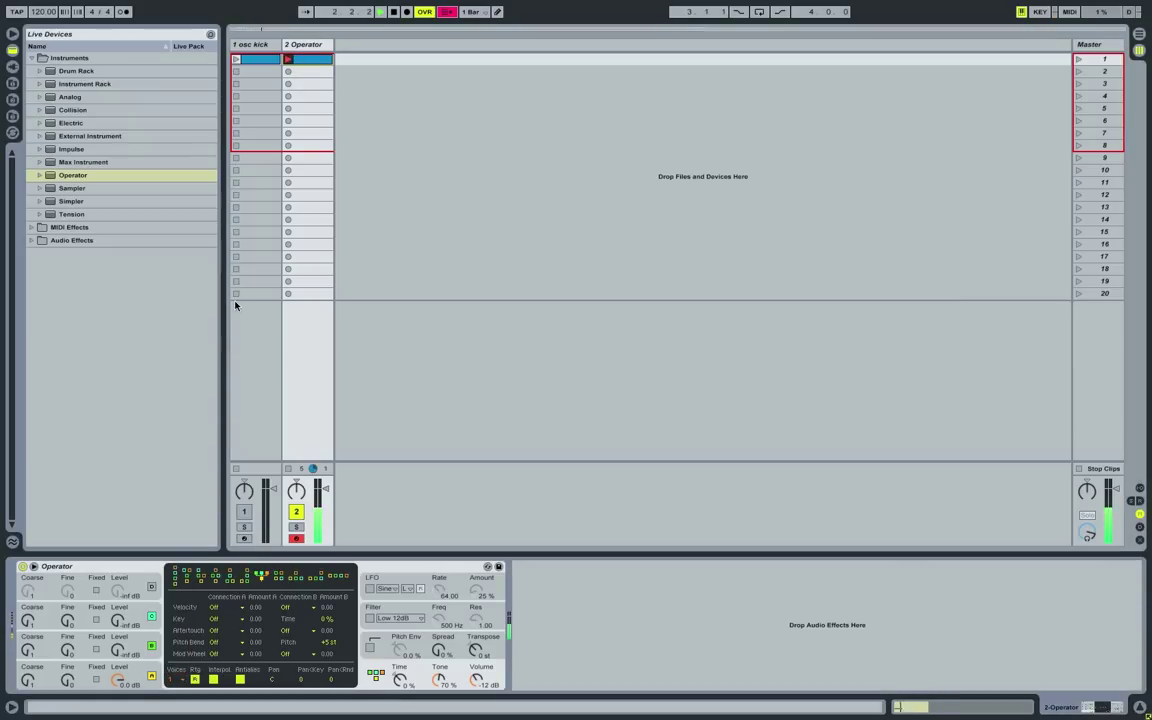
double_click(320, 62)
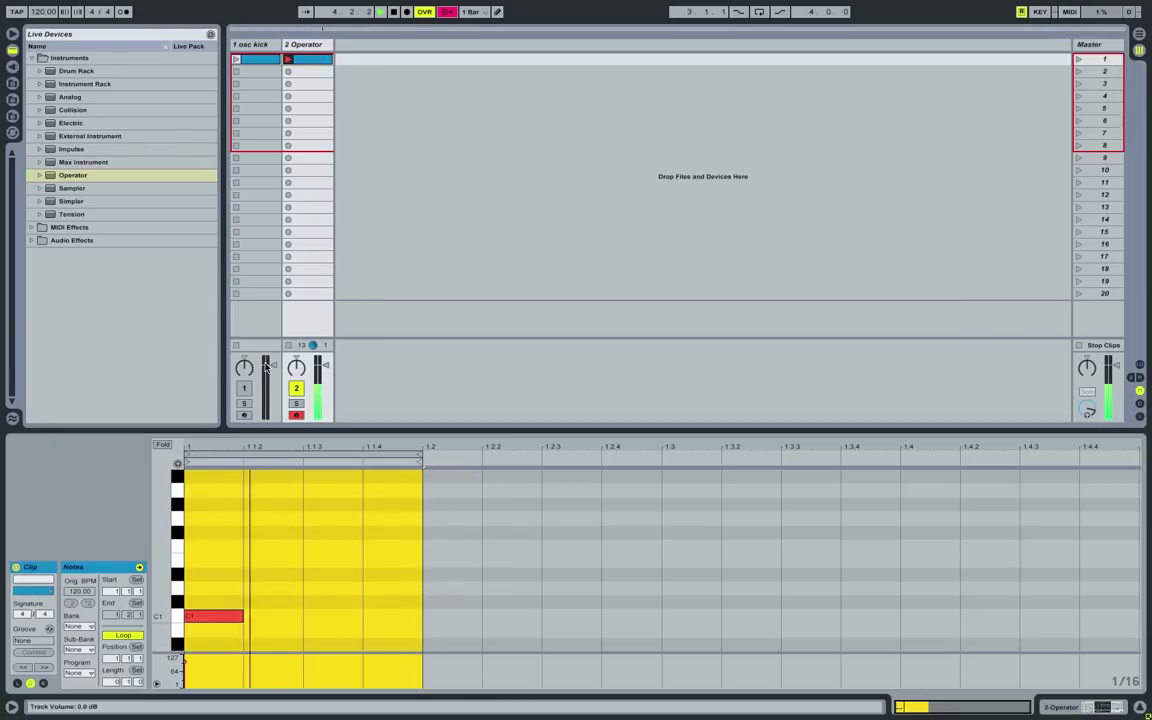
left_click_drag(206, 582, 187, 631)
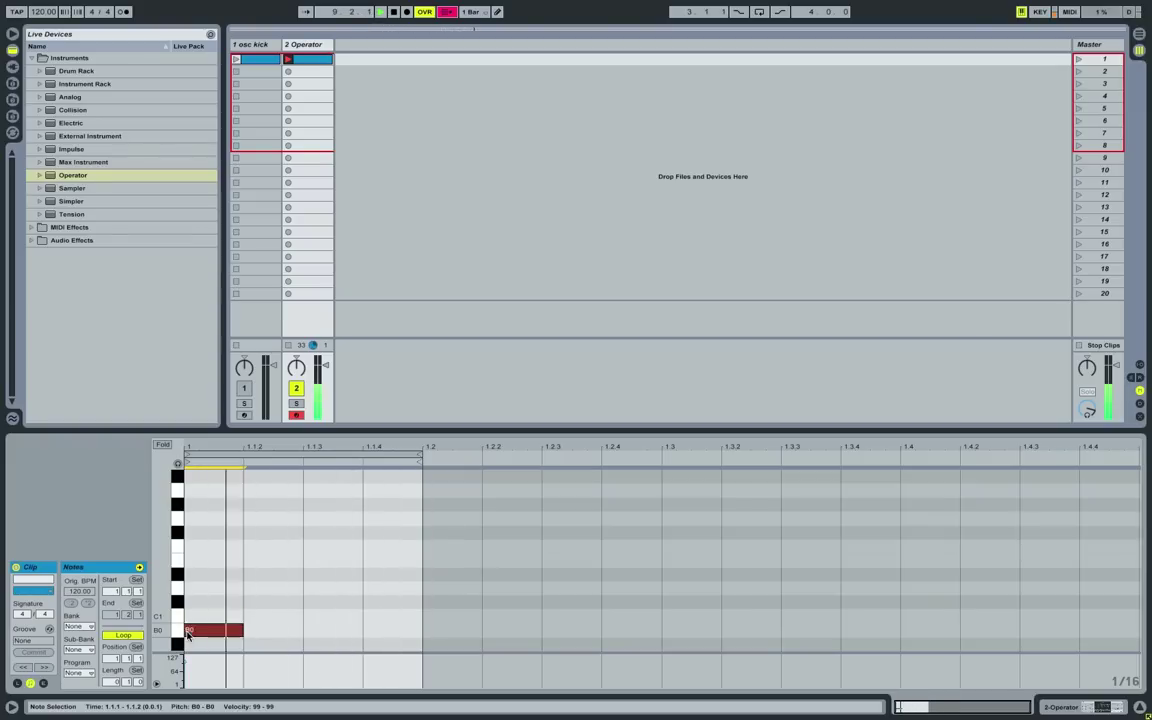
key("Down")
key("Down")
key("Down")
key("Down")
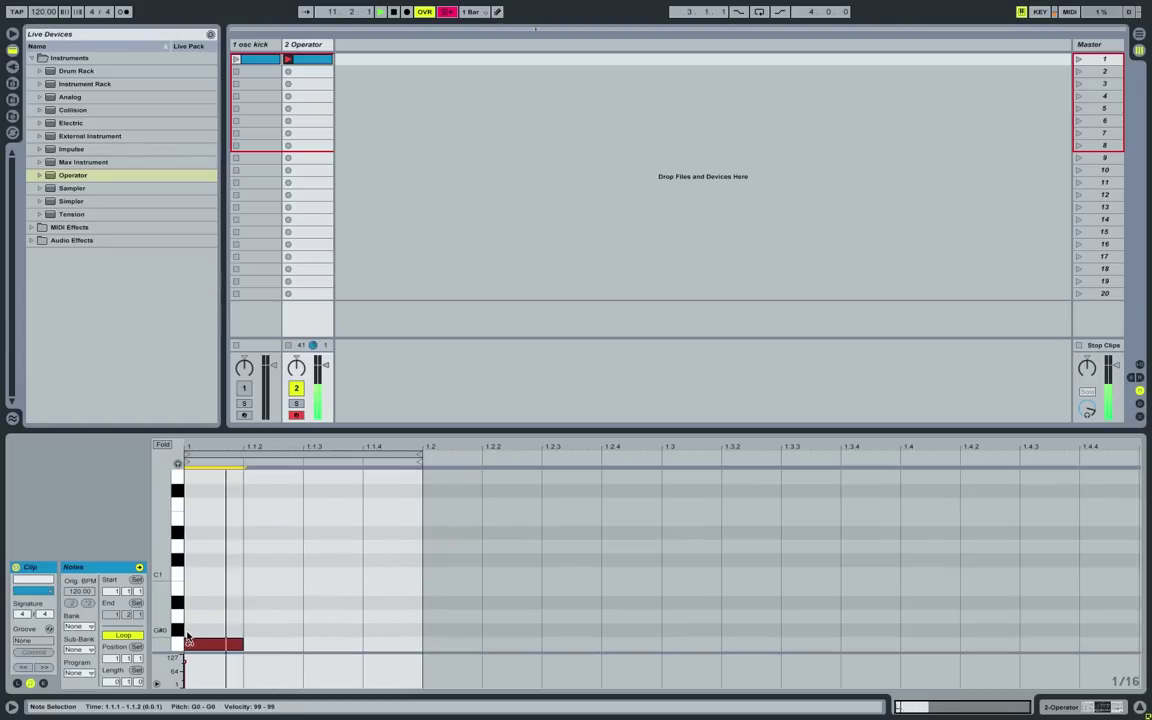
Set oscillator A's envelope on the second track to a sustain of -inf dB and a decay of about 206 ms
left_click(313, 48)
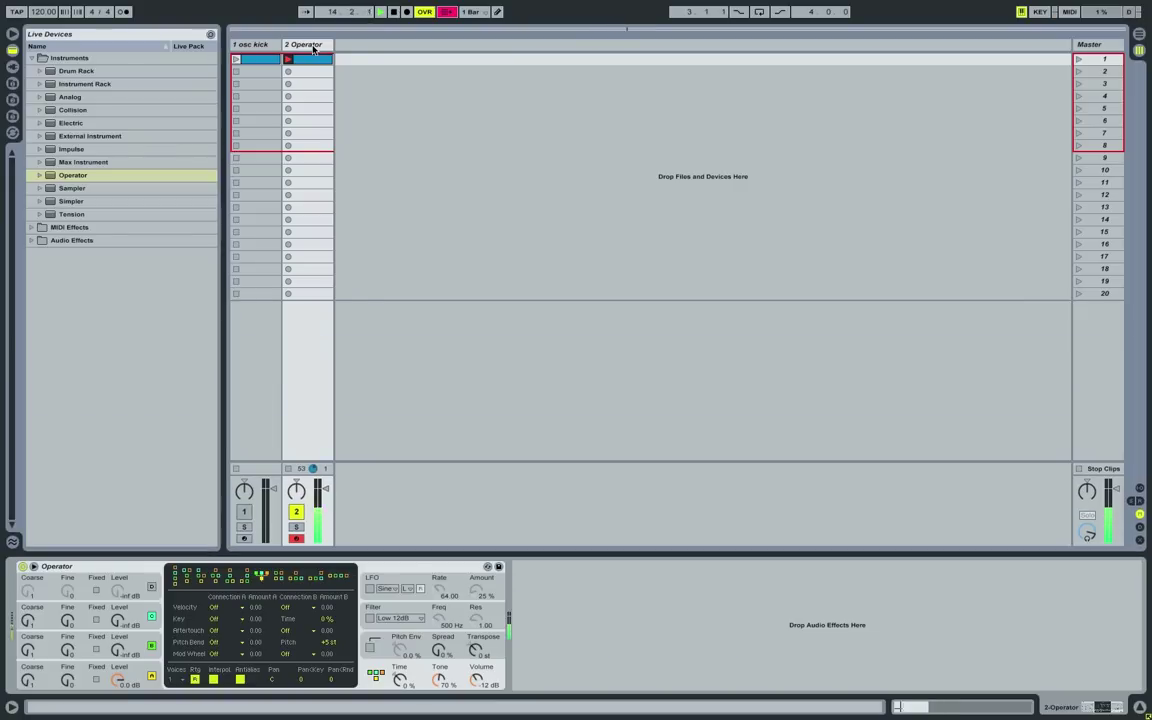
left_click(151, 679)
left_click(151, 678)
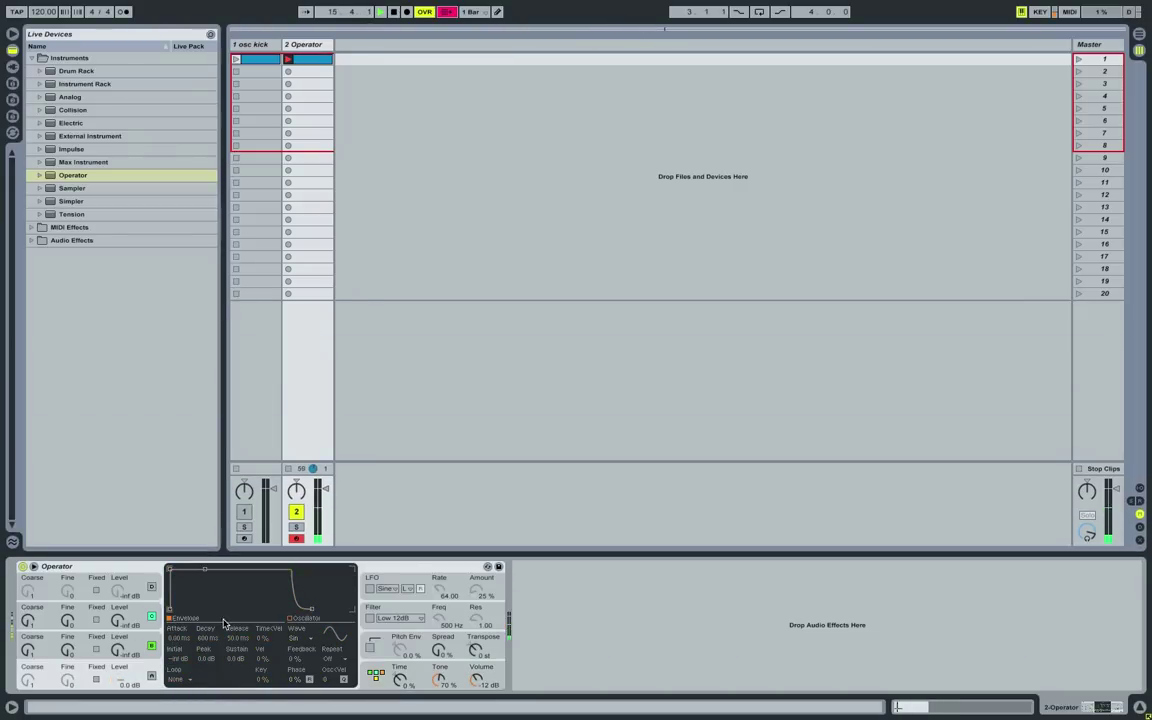
left_click(152, 678)
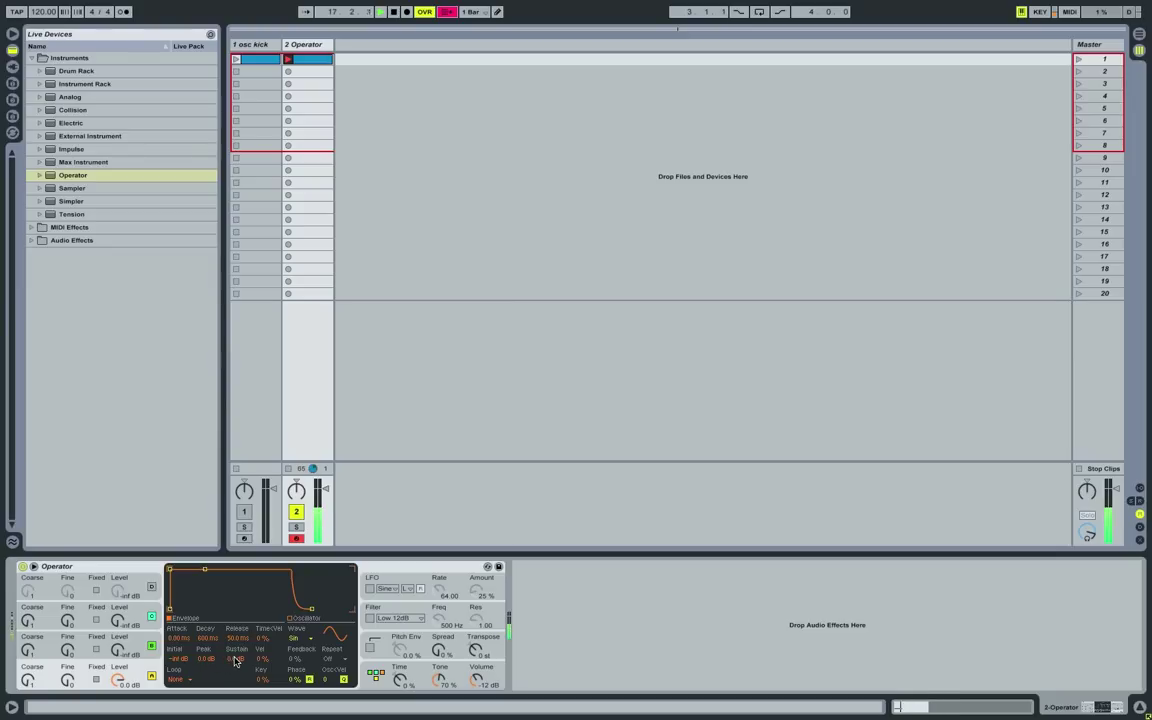
left_click_drag(237, 658, 237, 700)
left_click_drag(207, 638, 207, 668)
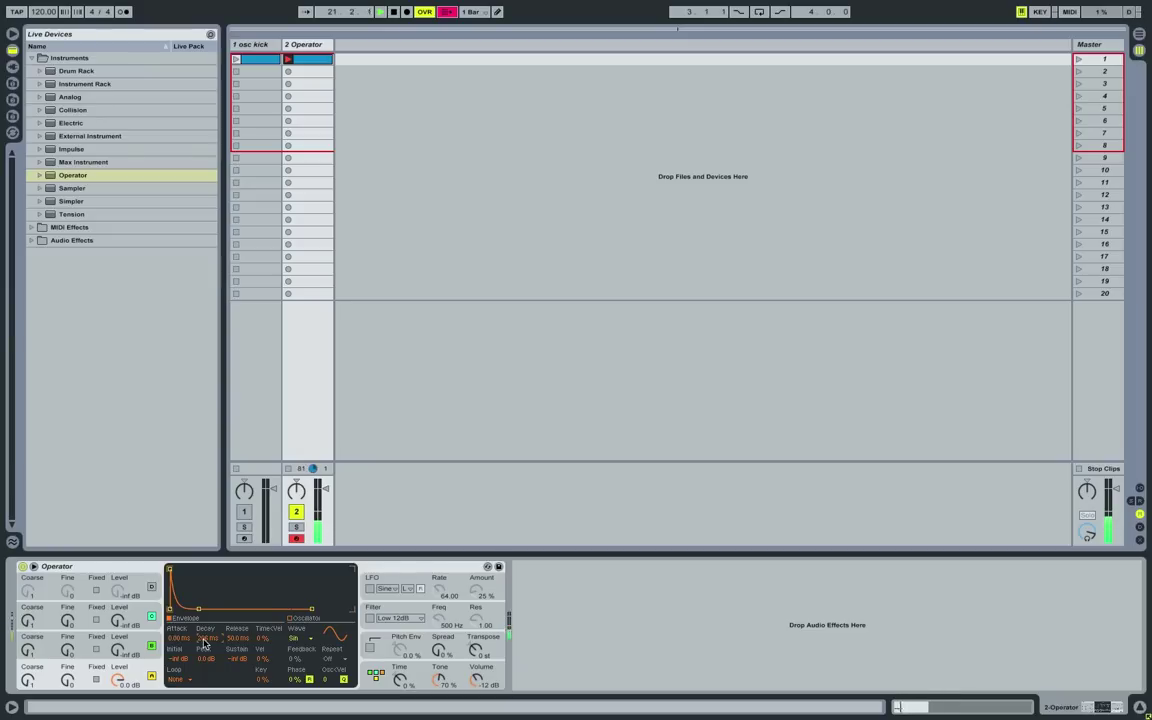
Set oscillator B's coarse tuning to 0.5 and level to -21 dB, and raise Operator's volume to -0.3 dB
left_click(137, 652)
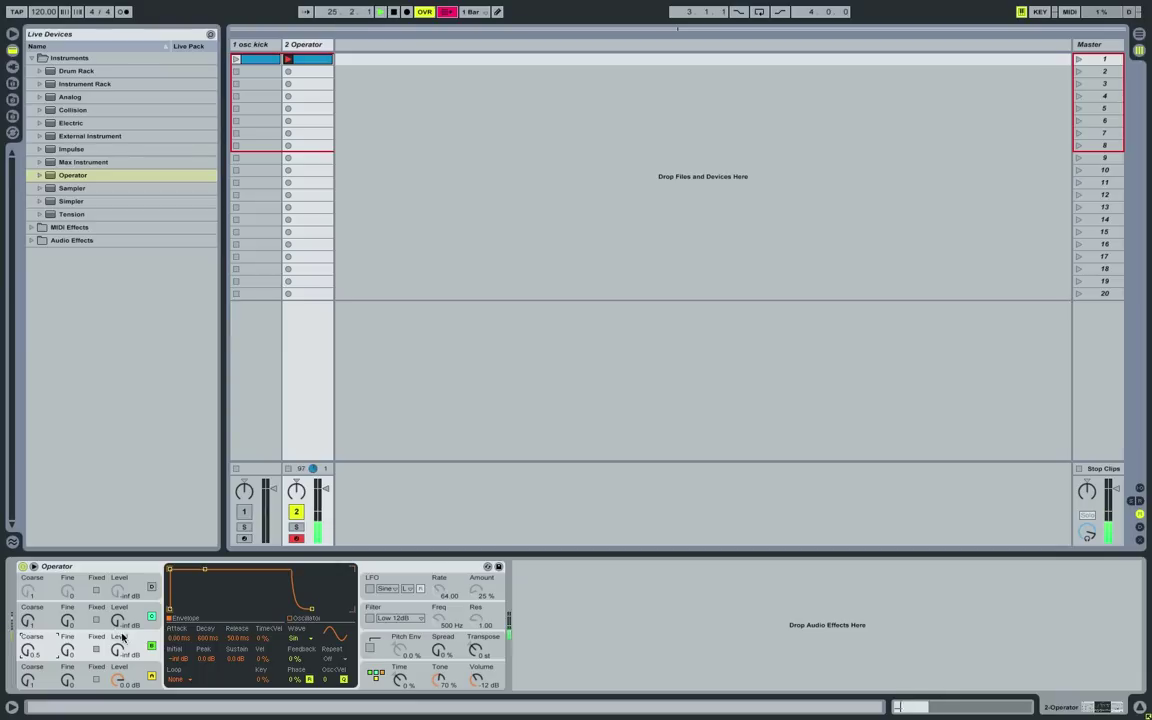
left_click_drag(117, 648, 117, 614)
left_click(142, 670)
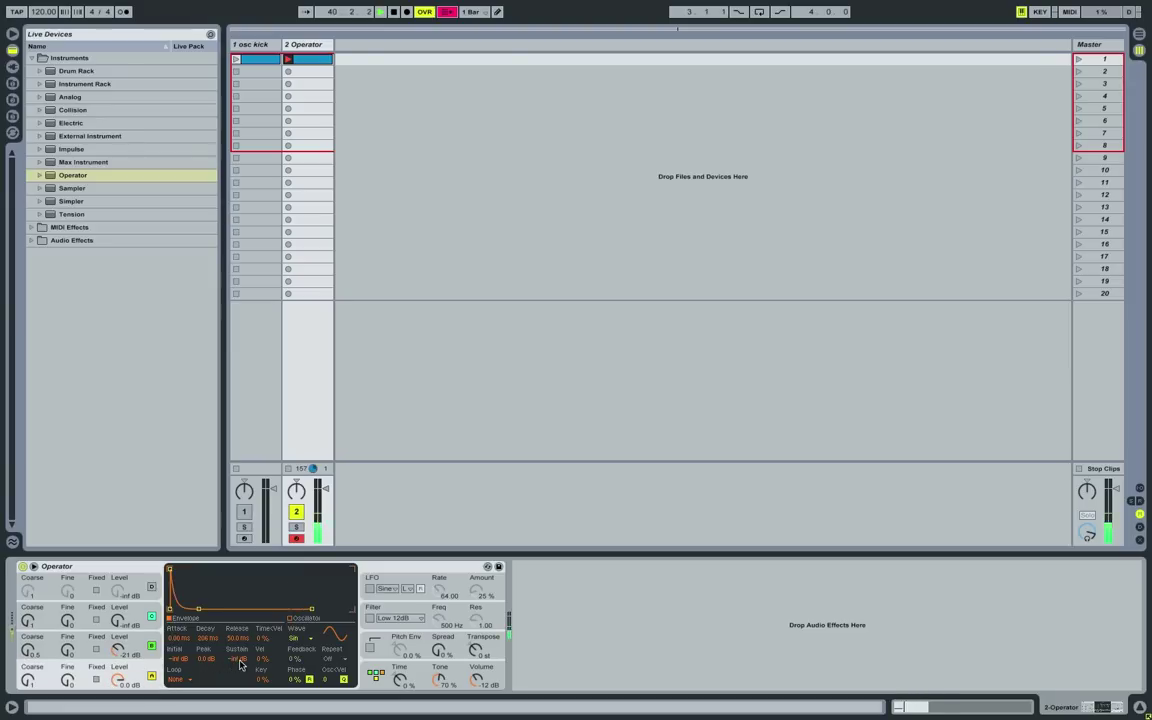
left_click(447, 688)
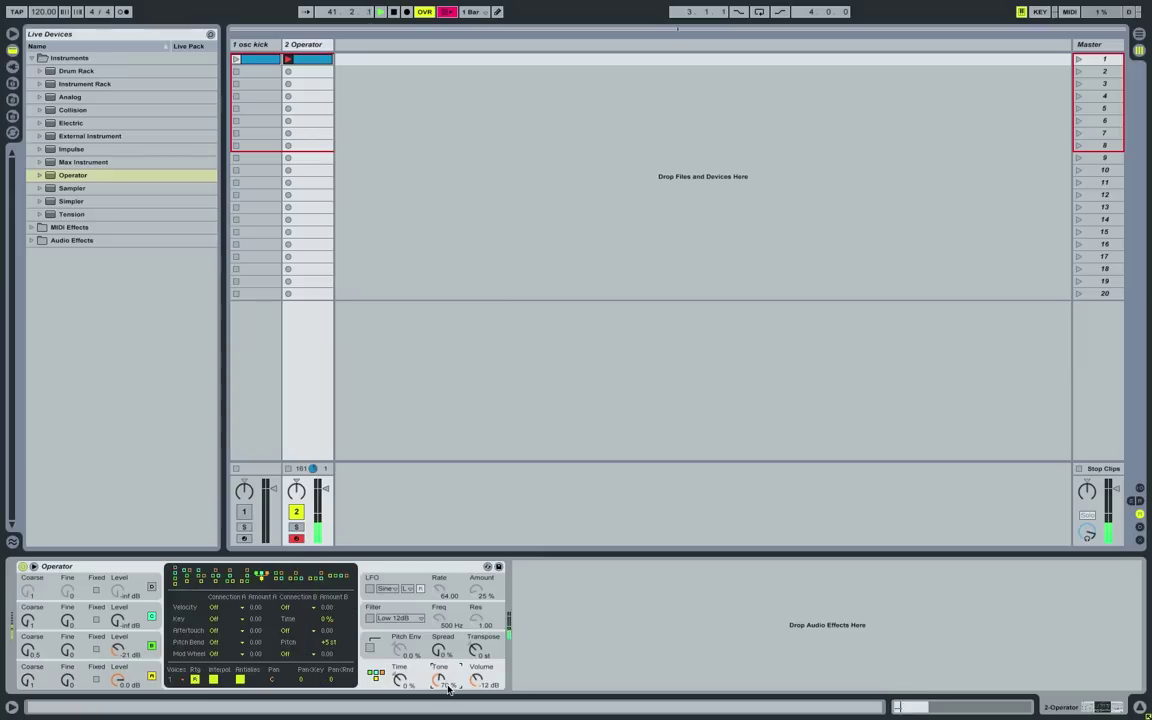
left_click_drag(476, 680, 476, 662)
Give oscillator C a short decay with sustain at -inf dB, a coarse tuning of 7 and a level of -15 dB
left_click(152, 607)
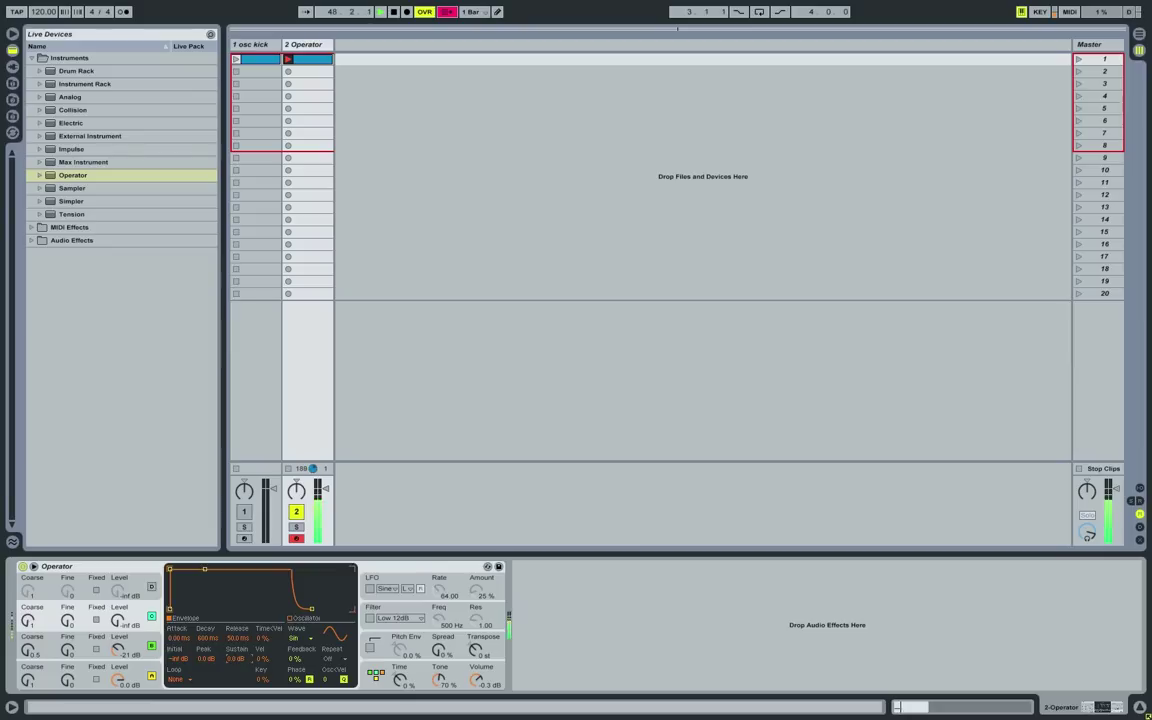
left_click_drag(216, 594, 204, 664)
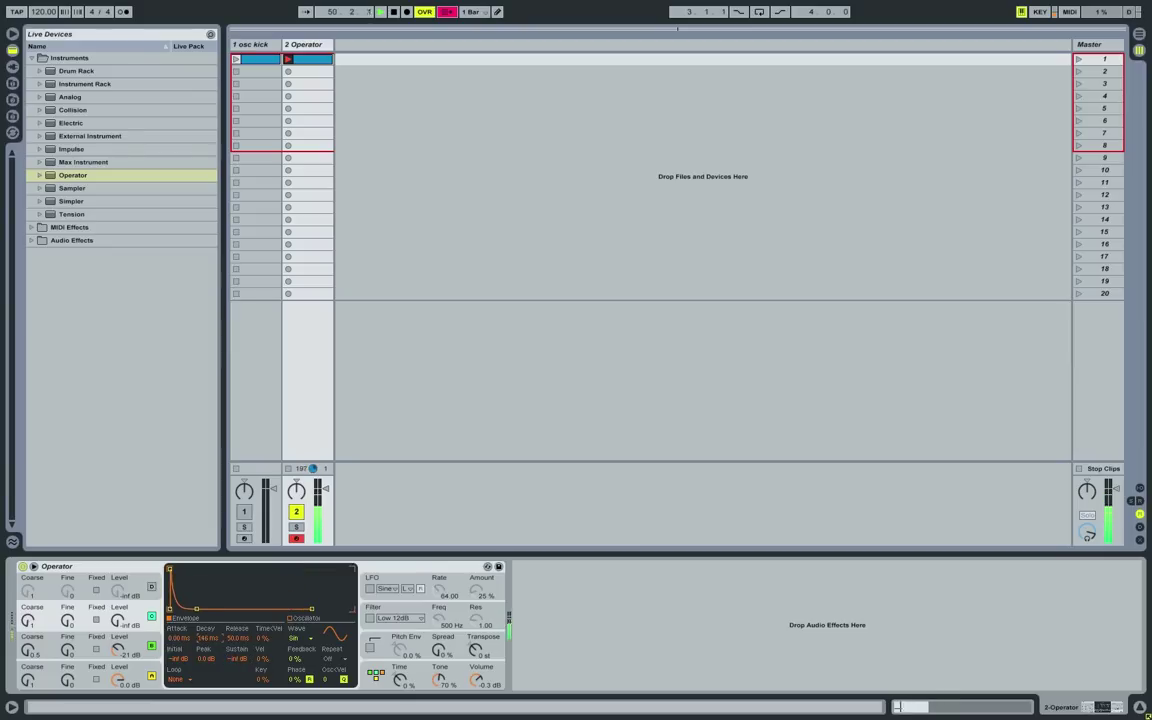
left_click_drag(204, 664, 204, 690)
left_click_drag(208, 641, 217, 636)
left_click_drag(217, 636, 217, 664)
Raise oscillator A's envelope sustain to -29 dB and select the Operator device
left_click(154, 670)
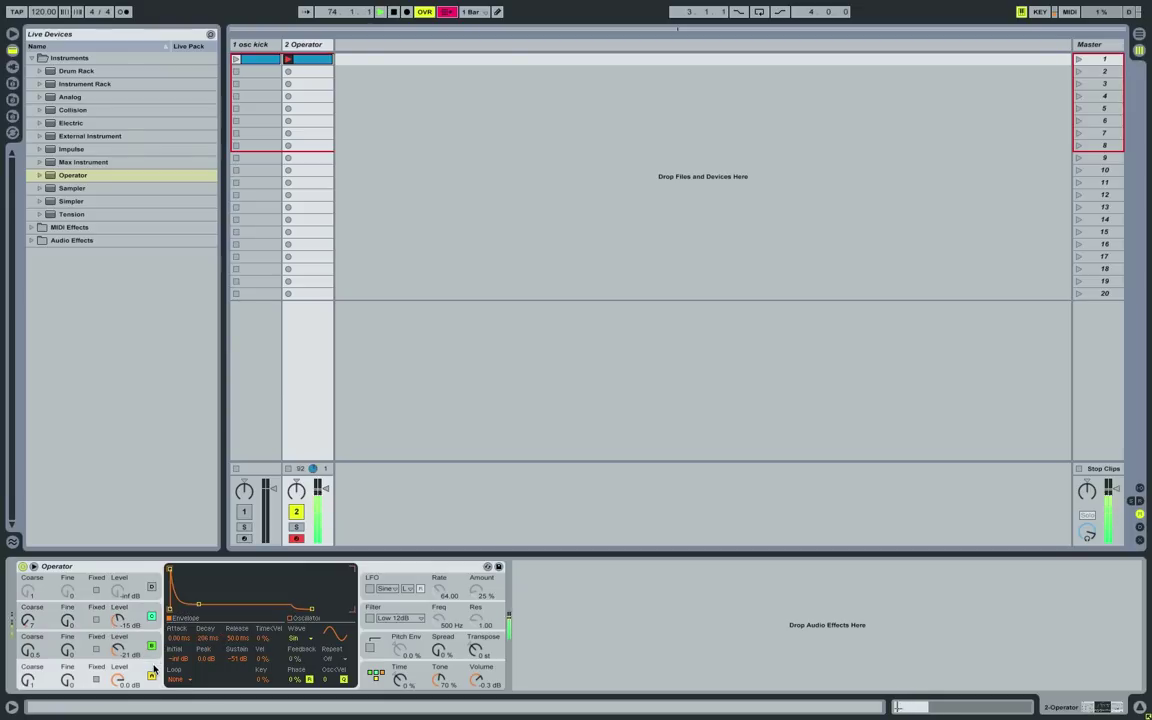
left_click(237, 658)
left_click_drag(237, 658, 237, 637)
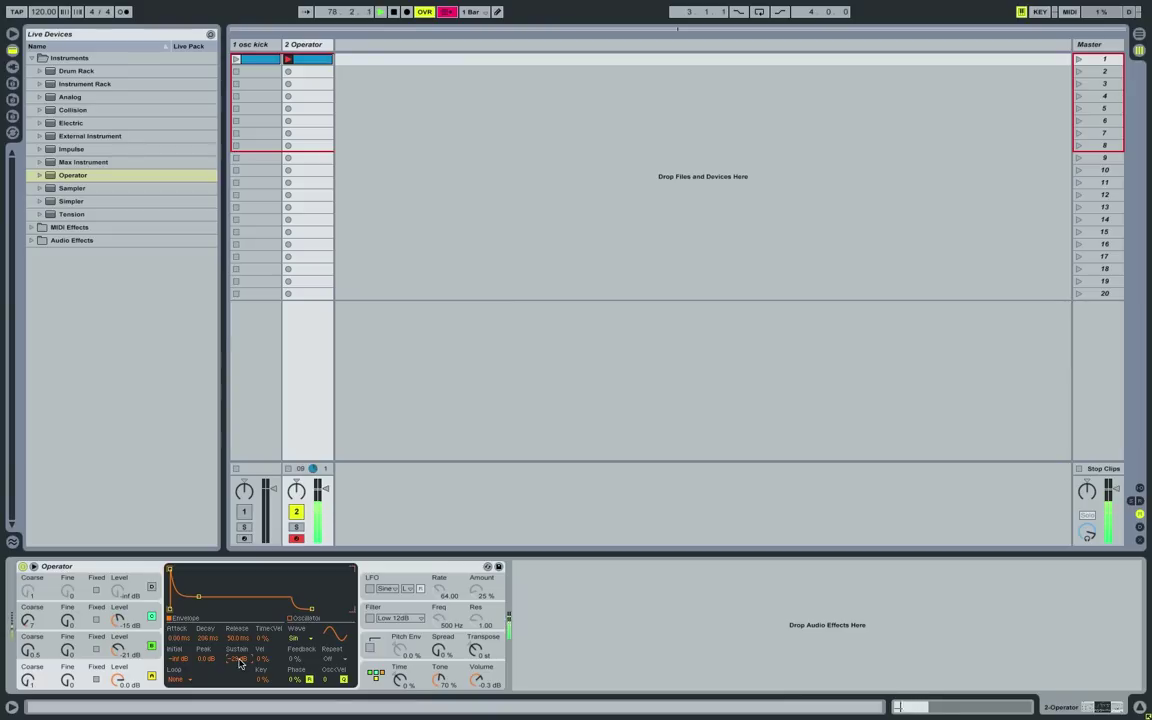
left_click(406, 567)
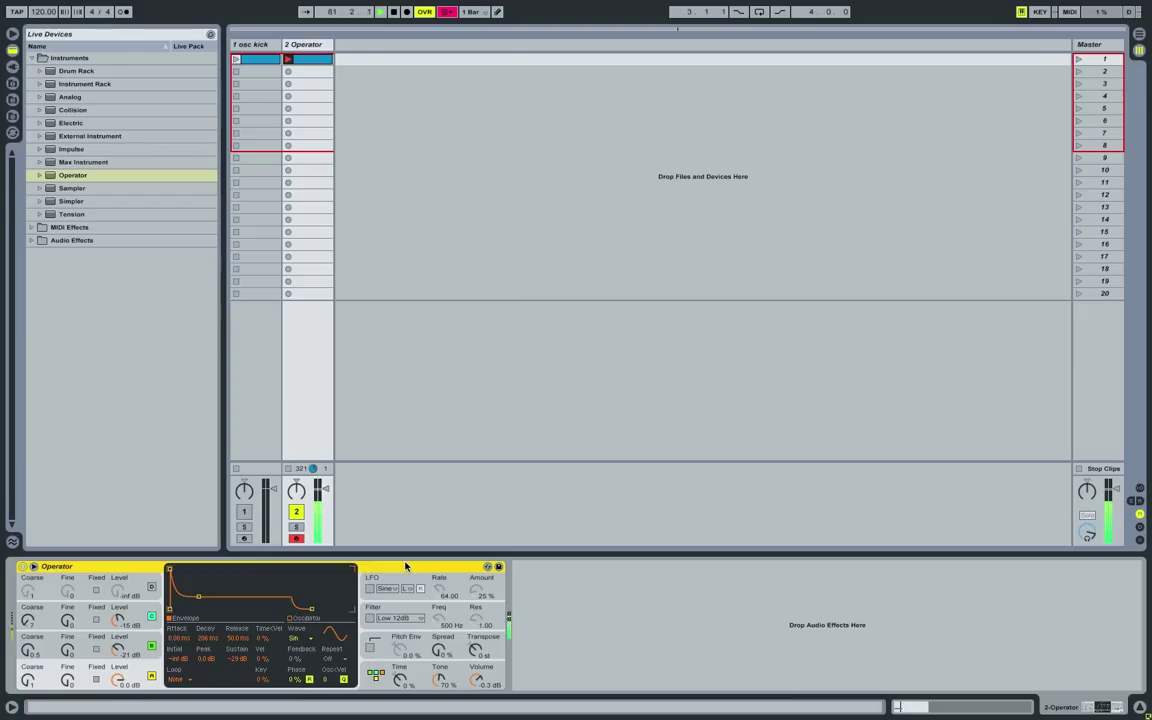
Group the second track's Operator into an Instrument Rack and show the rack's macro controls
key("ctrl+g")
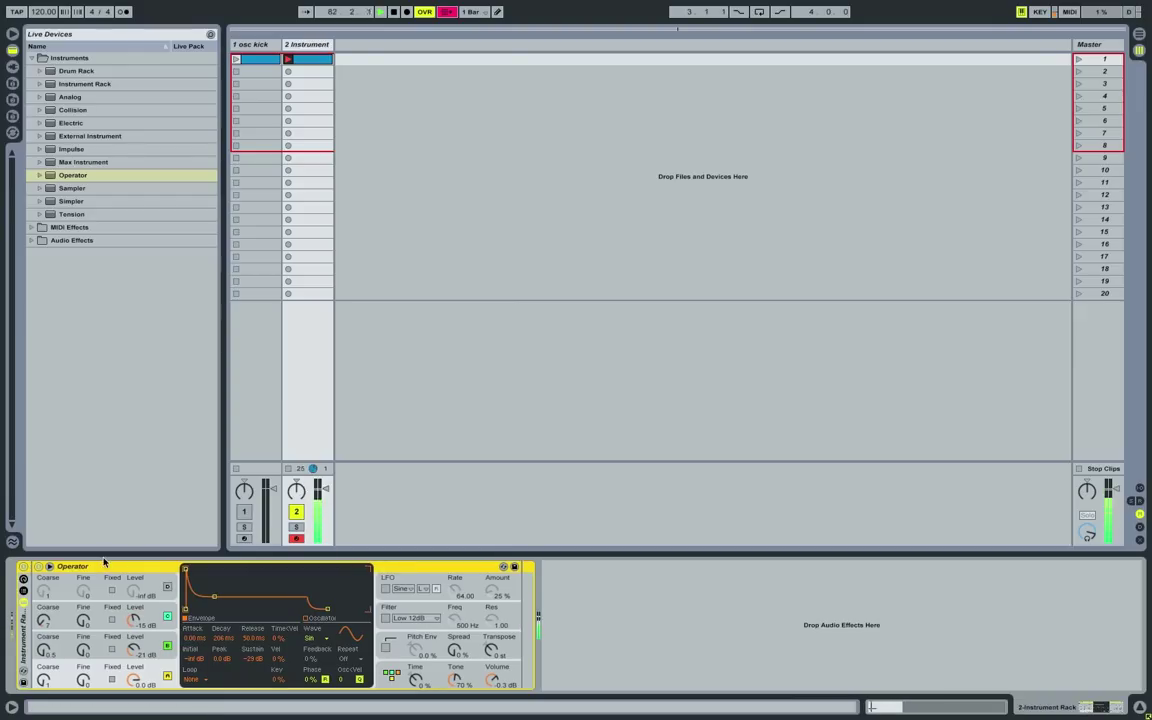
left_click(22, 585)
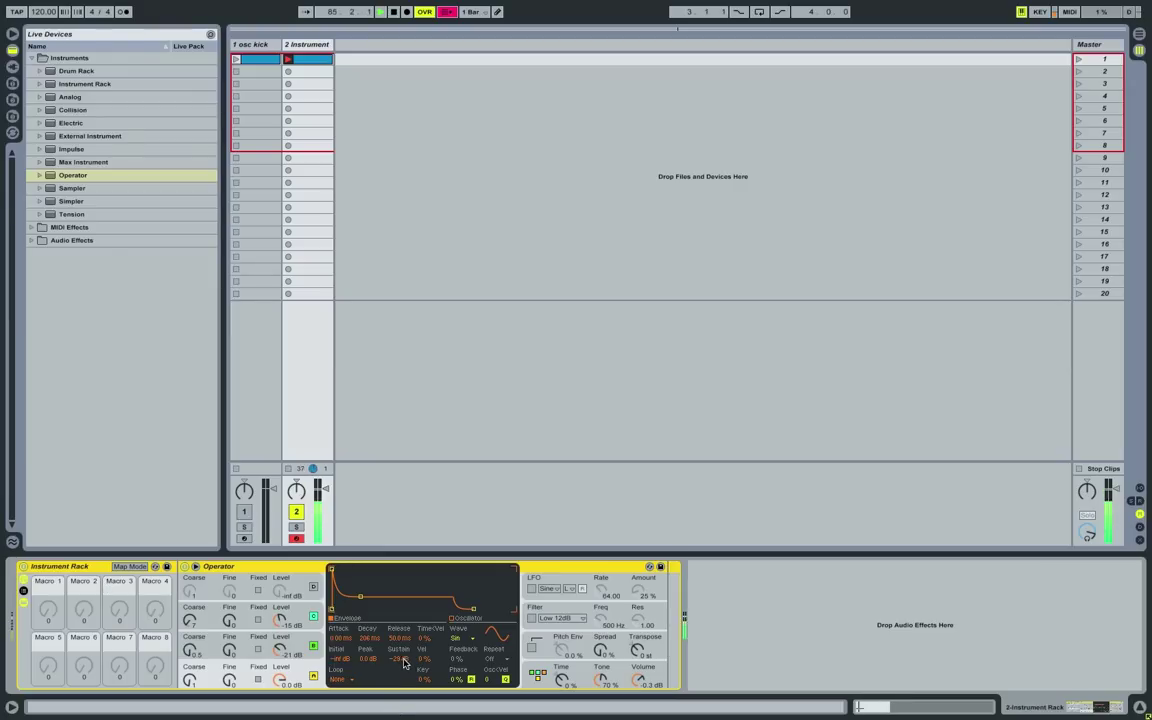
Map oscillator A's envelope sustain to Macro 1 and set that macro to -40 dB
right_click(470, 662)
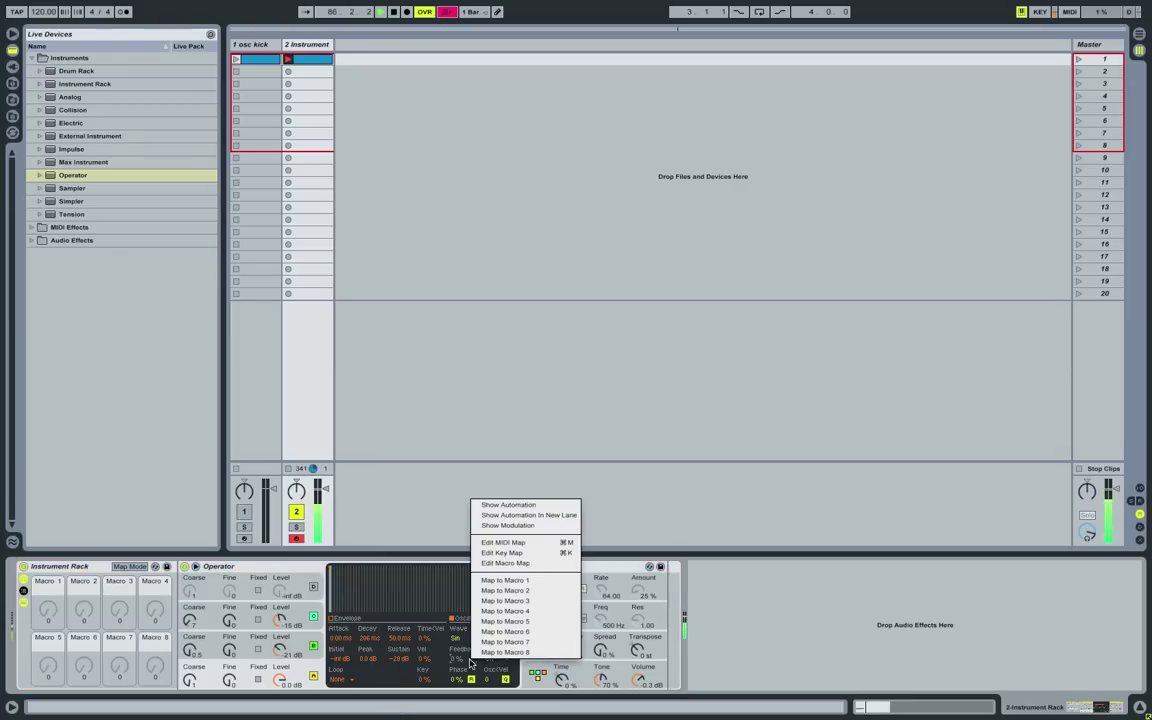
left_click(398, 662)
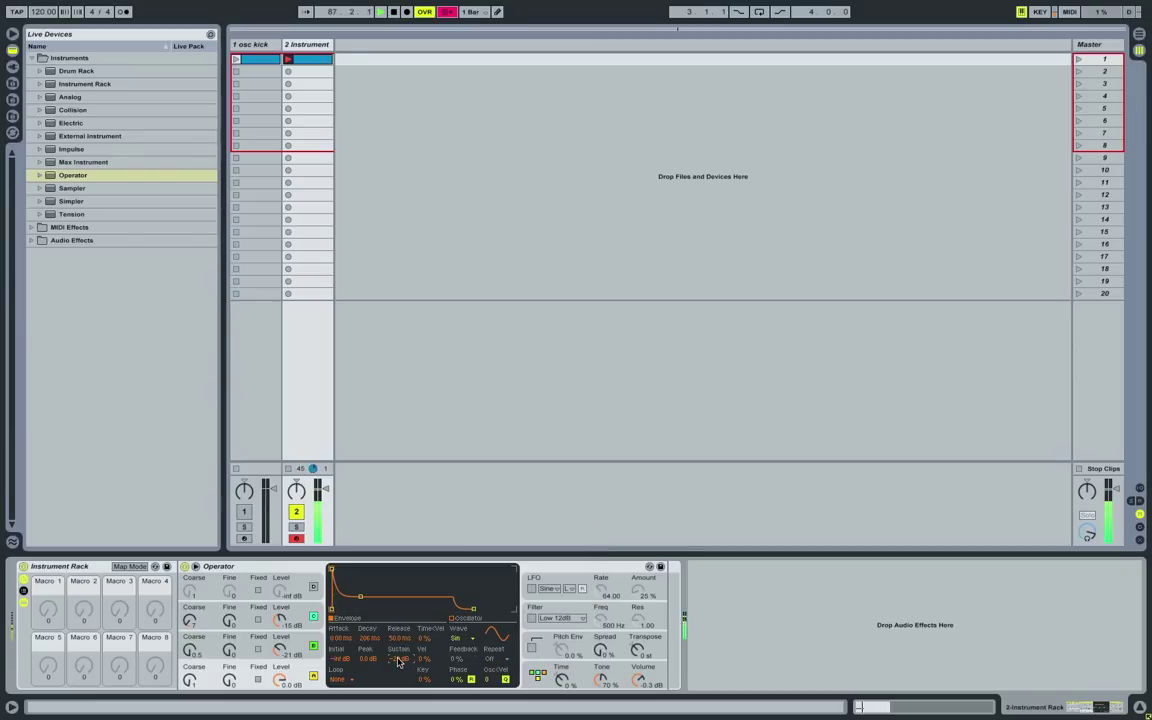
right_click(398, 662)
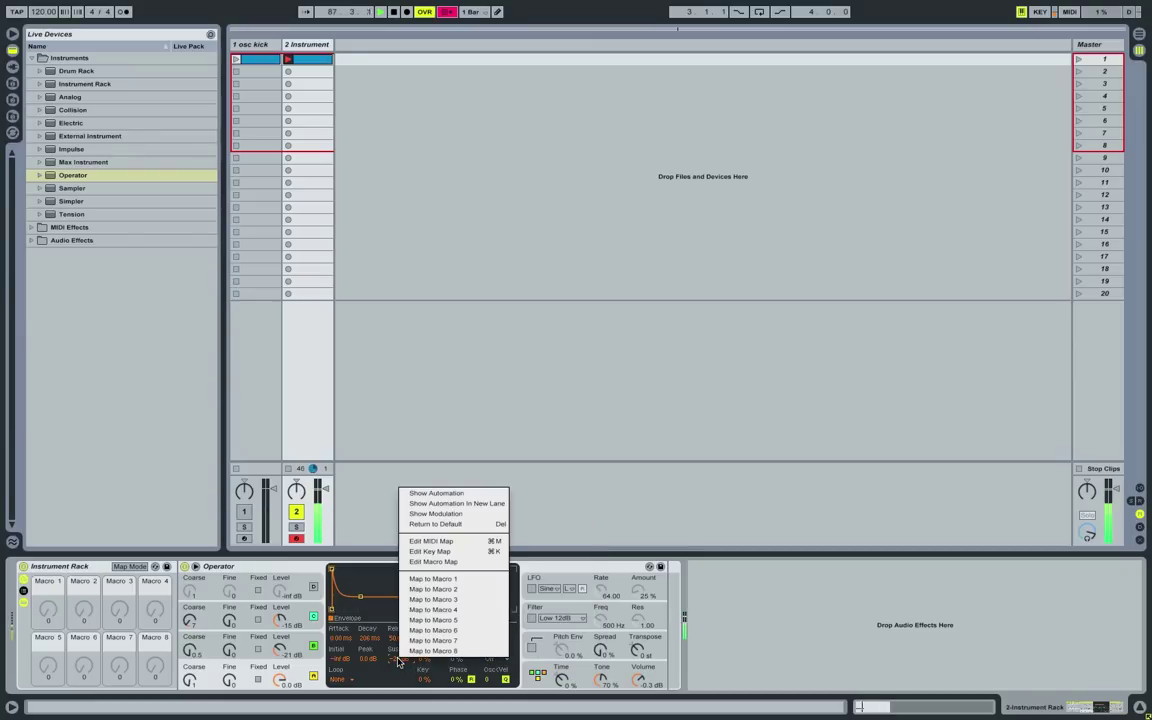
left_click(432, 580)
left_click_drag(48, 612, 48, 598)
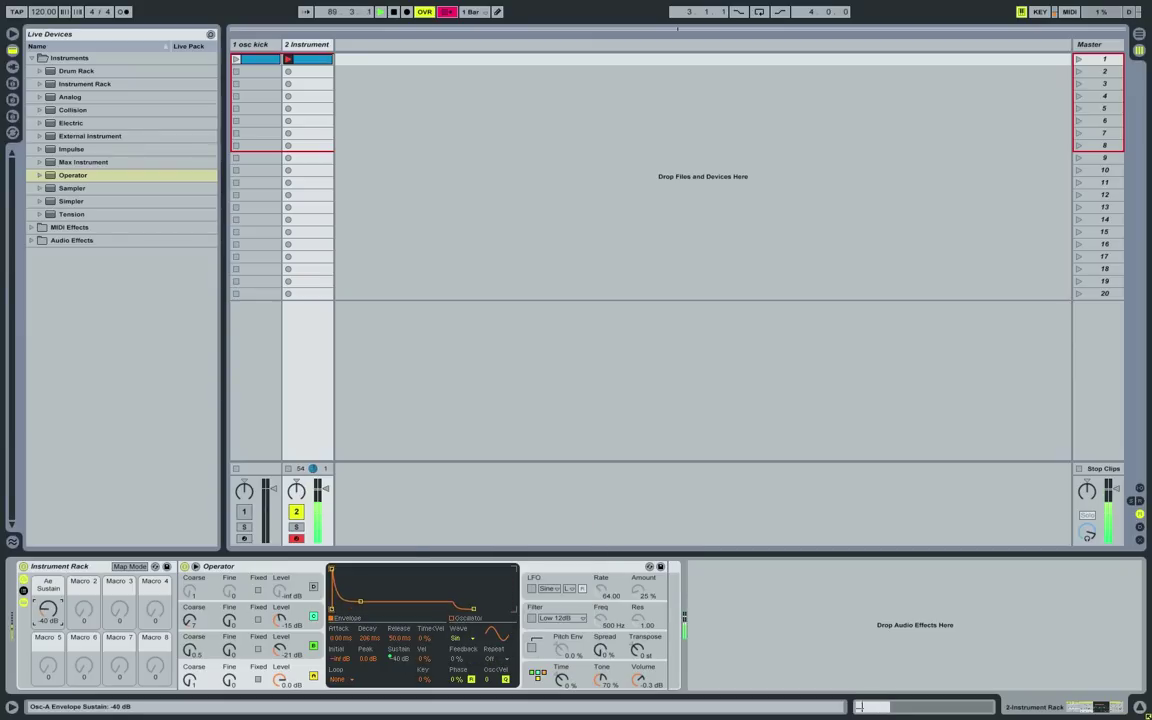
Map oscillator B's level to Macro 2 and set that macro to -38 dB
left_click(258, 640)
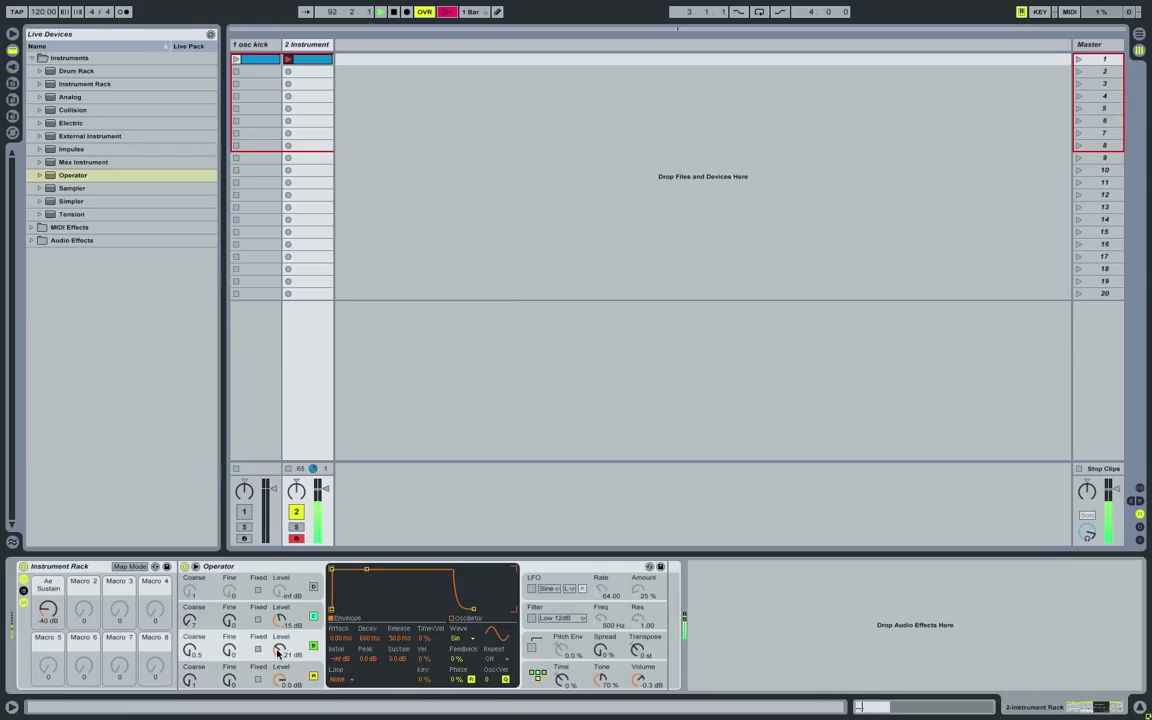
right_click(278, 651)
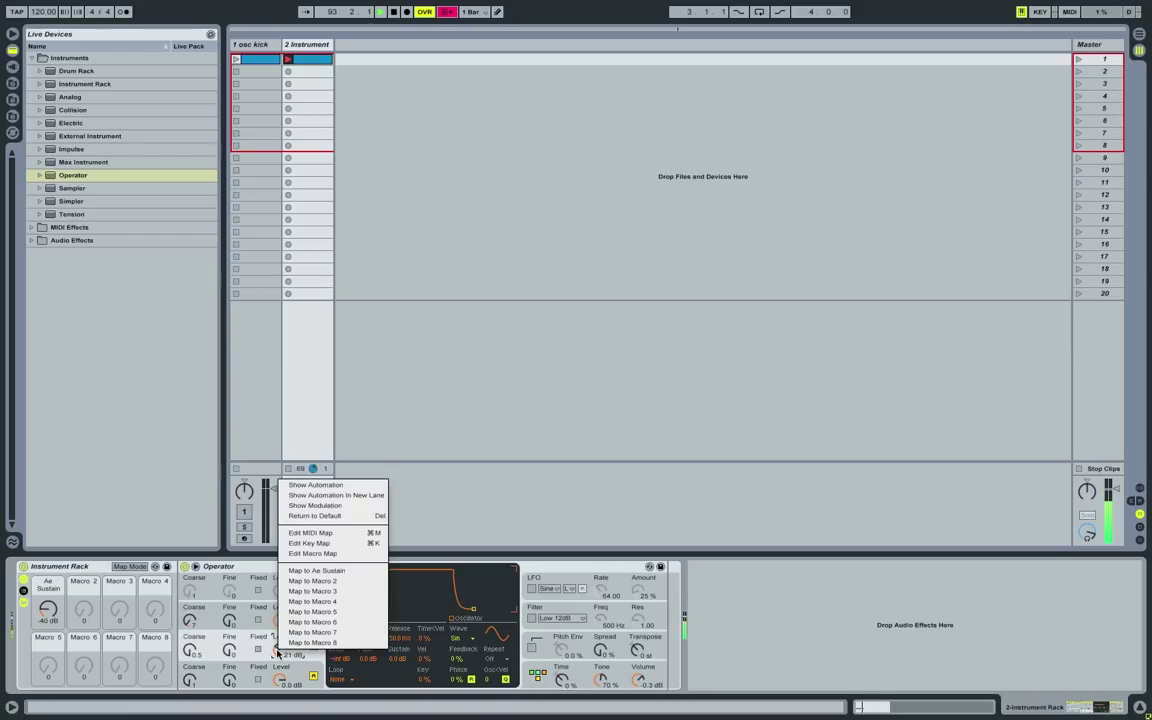
left_click(312, 581)
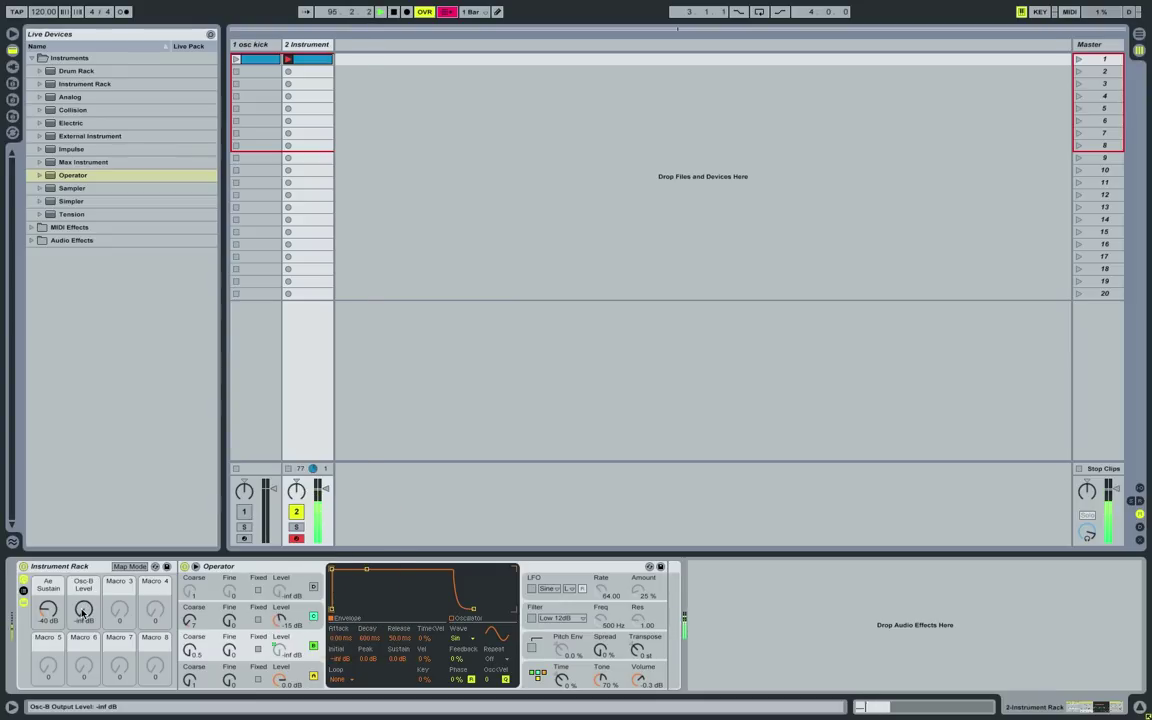
left_click_drag(83, 609, 72, 548)
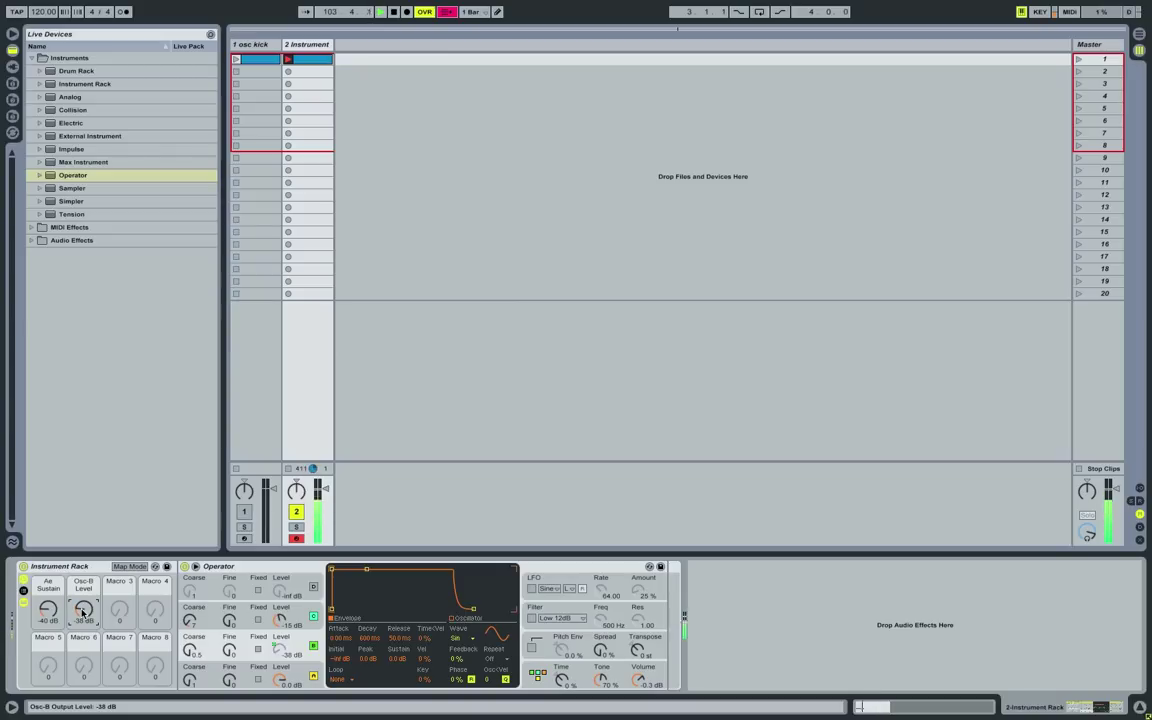
Map oscillator C's level to Macro 3 and set that macro to -19 dB
right_click(282, 622)
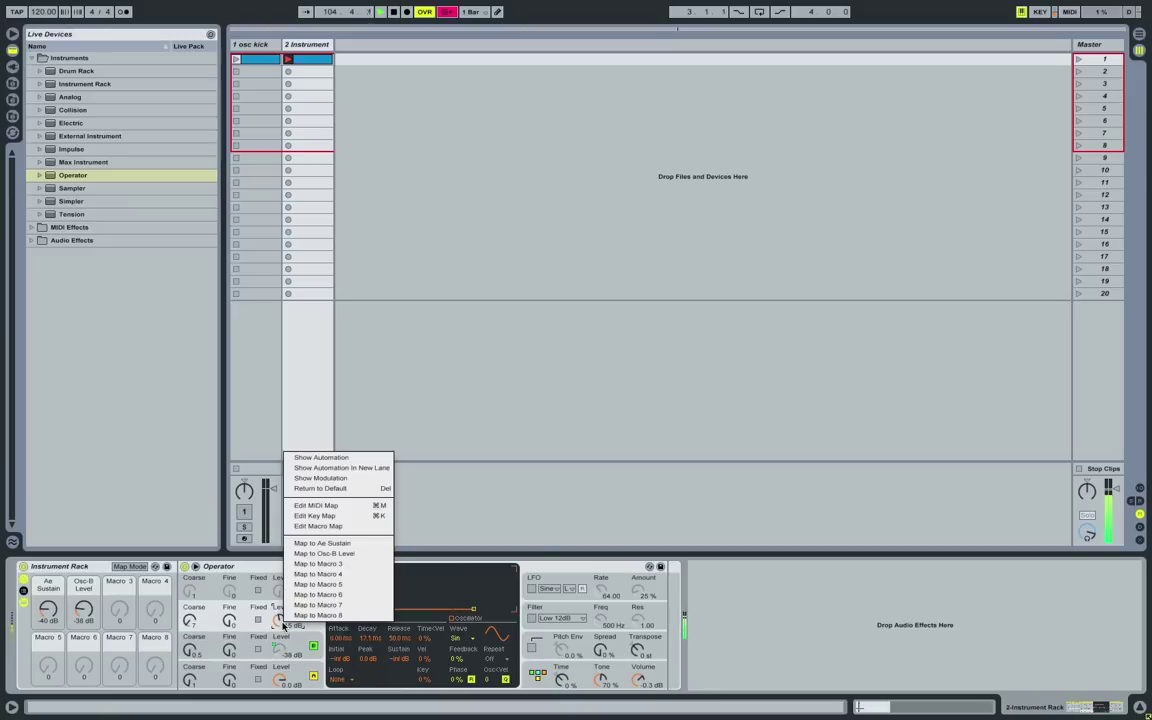
left_click(314, 564)
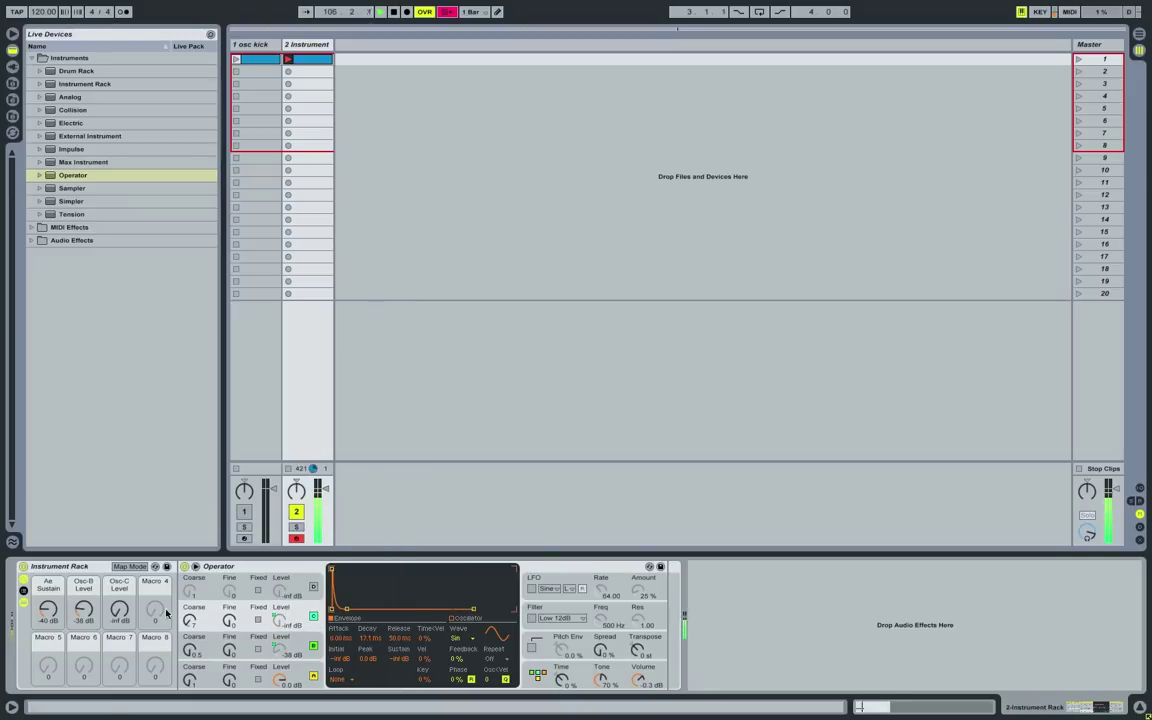
left_click_drag(119, 609, 104, 556)
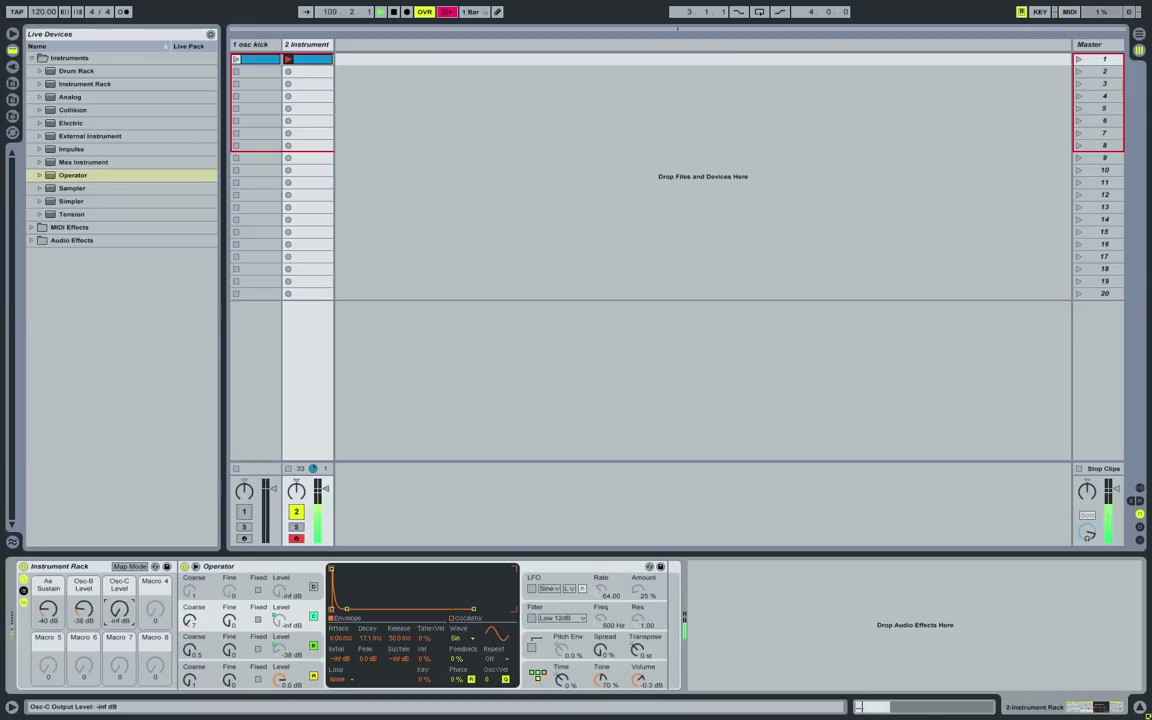
left_click_drag(104, 556, 103, 545)
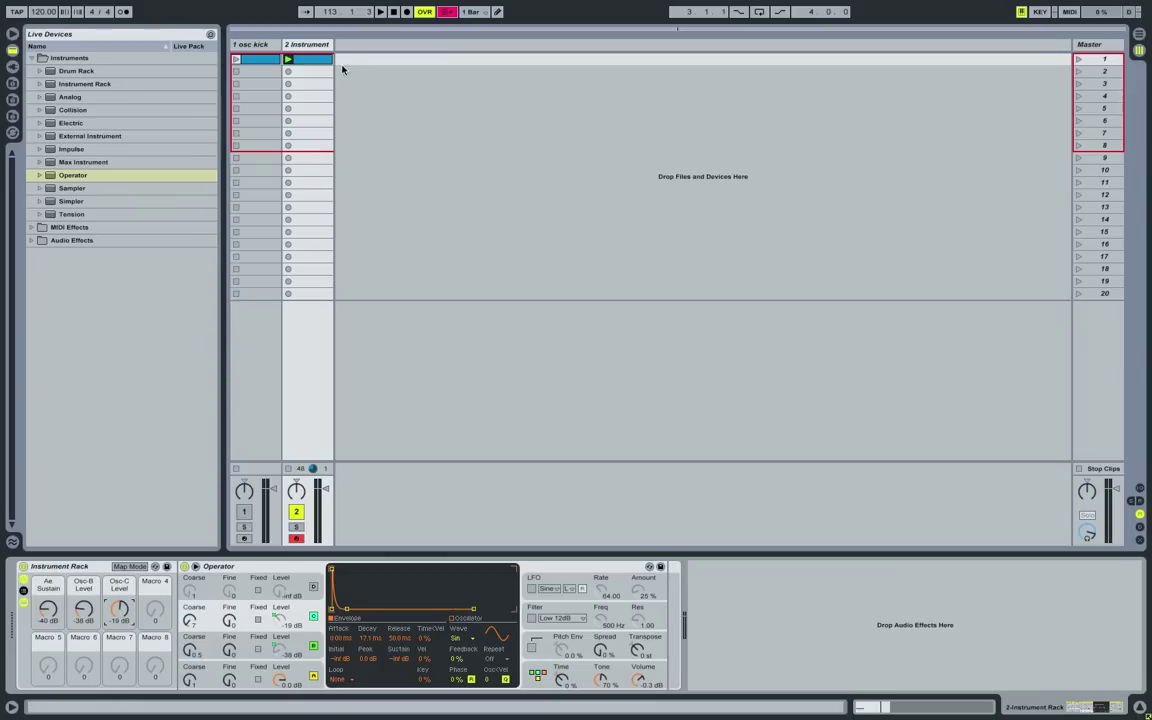
Rename the second track as "fm kick"
left_click(308, 45)
key("ctrl+r")
type("fm k")
key("Return")
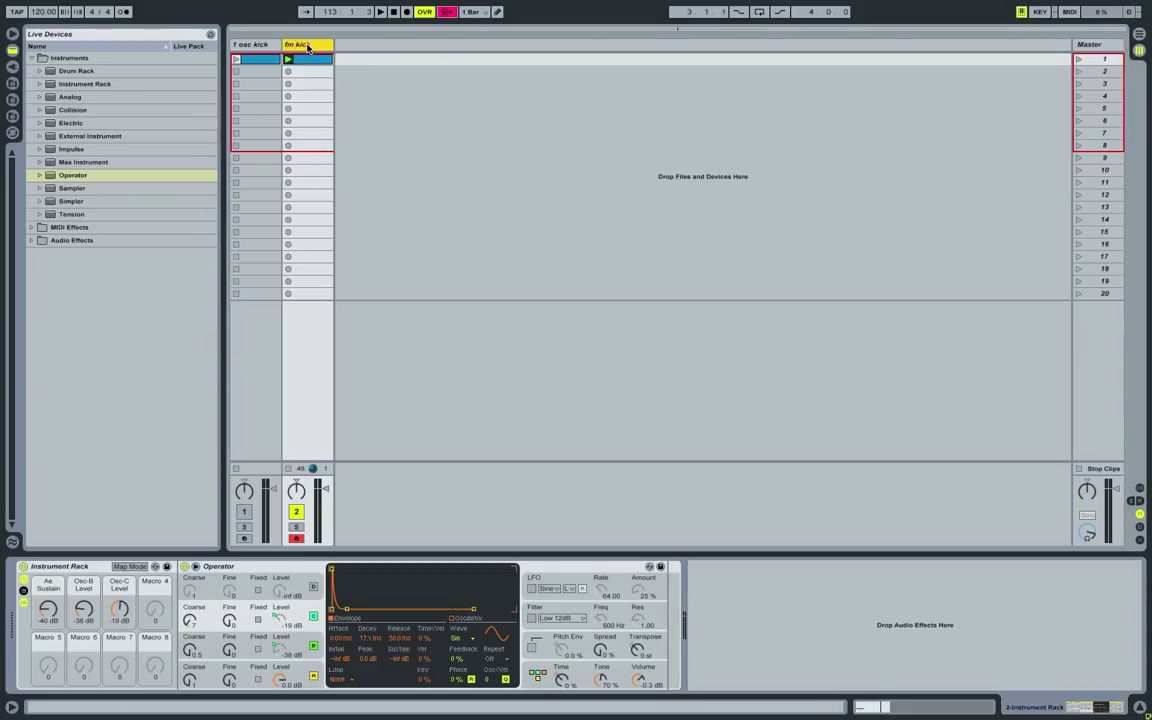